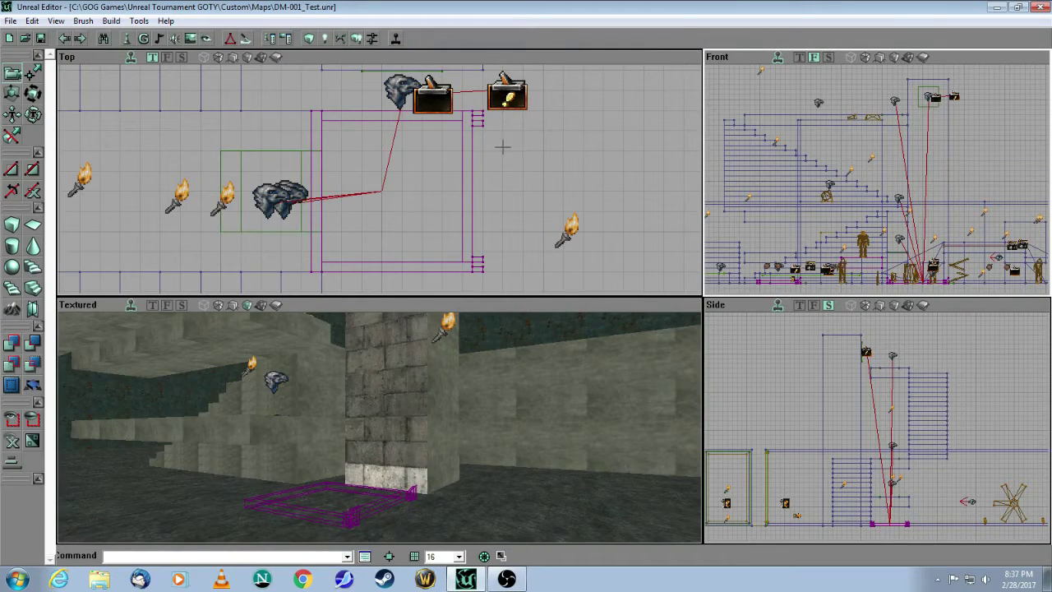
Select the elevator platform's mover brush and display the mover types available for adding a mover, including ElevatorMover
mouse_move(472, 422)
mouse_down()
mouse_move(471, 456)
mouse_move(467, 413)
mouse_move(460, 423)
mouse_up()
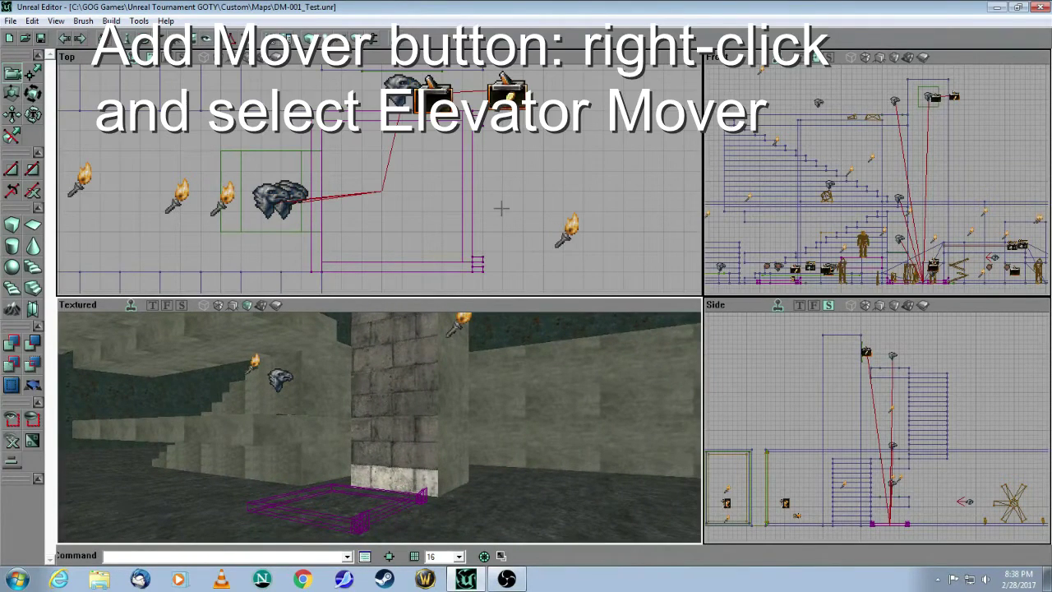
click(472, 186)
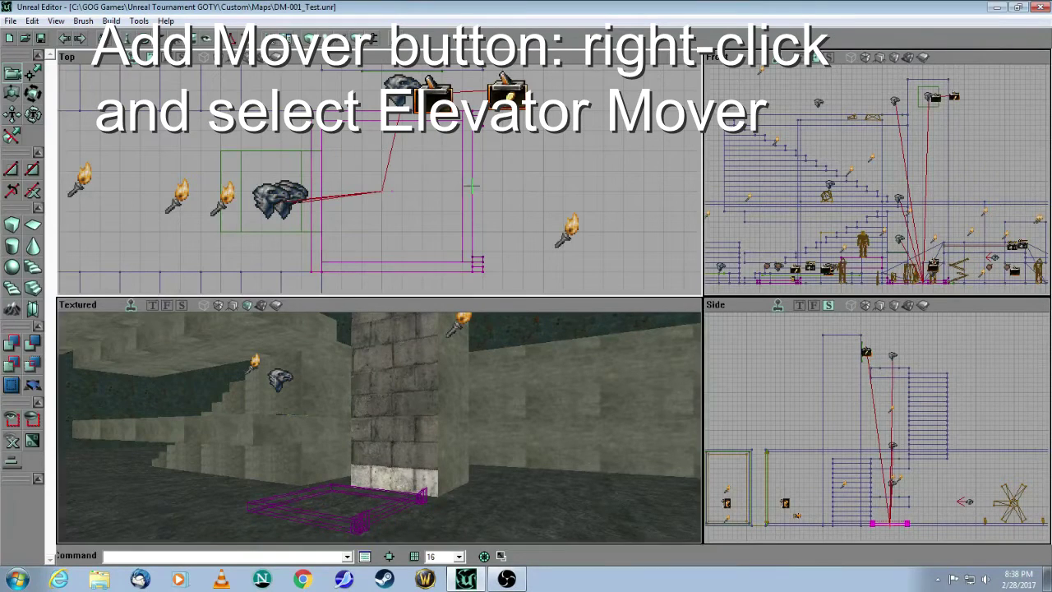
drag(367, 452, 365, 460)
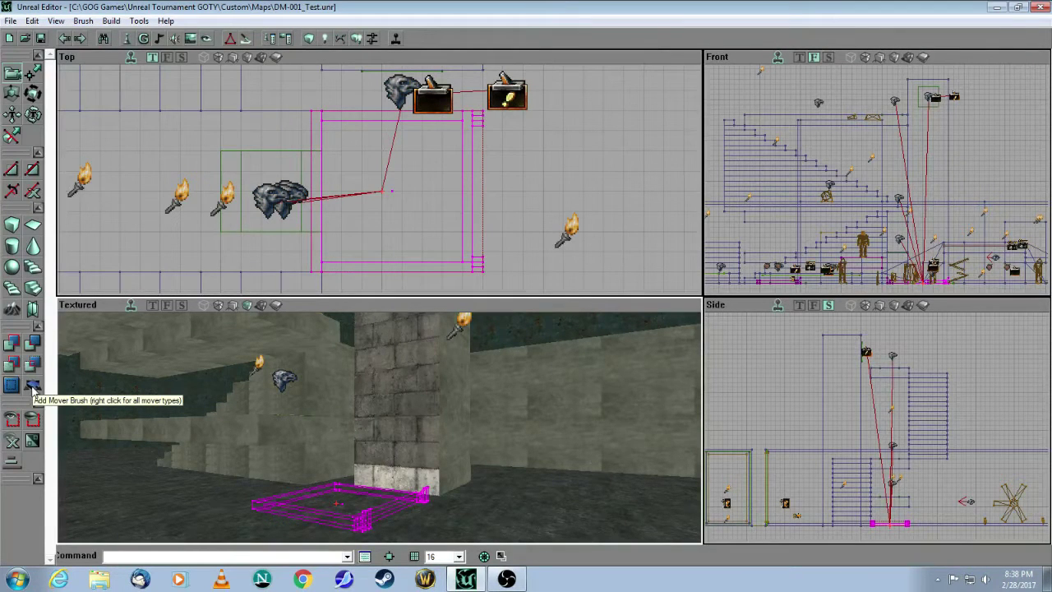
right_click(33, 386)
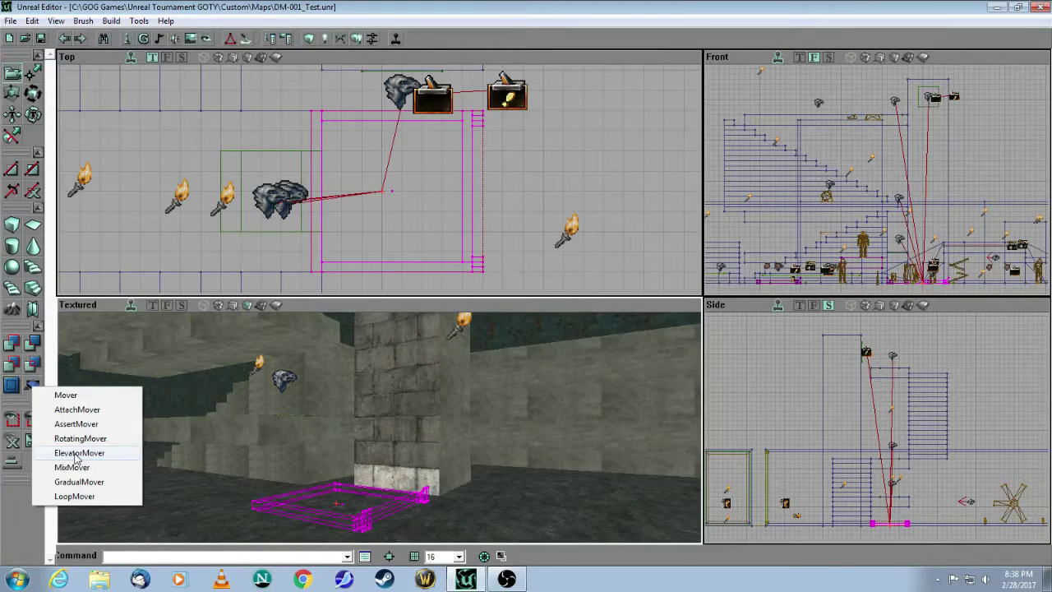
click(72, 397)
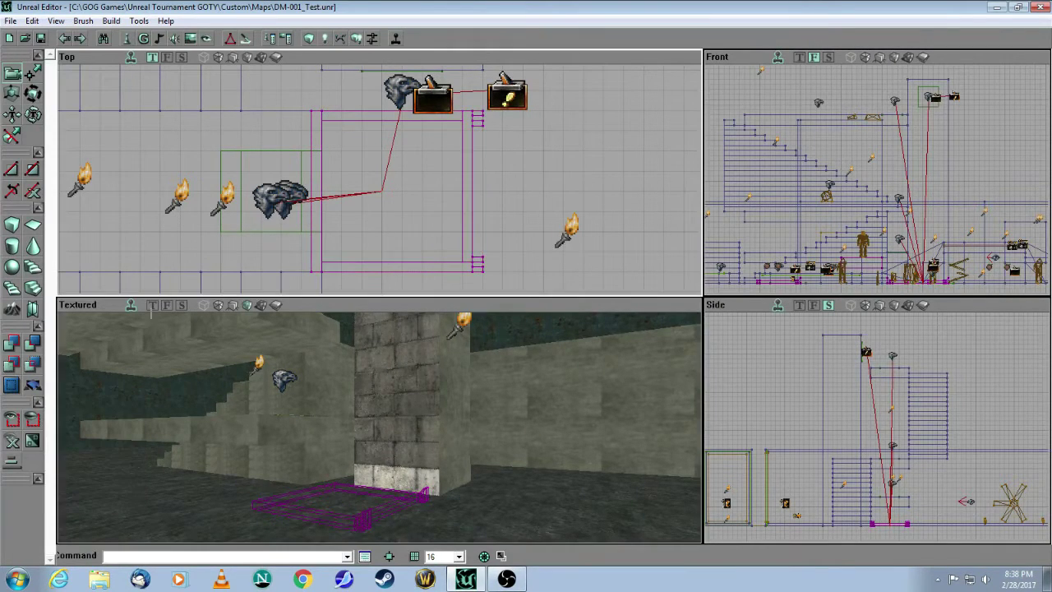
Select the elevator trigger near the staircase to view its trigger radius, and clear the selection
drag(261, 385, 274, 385)
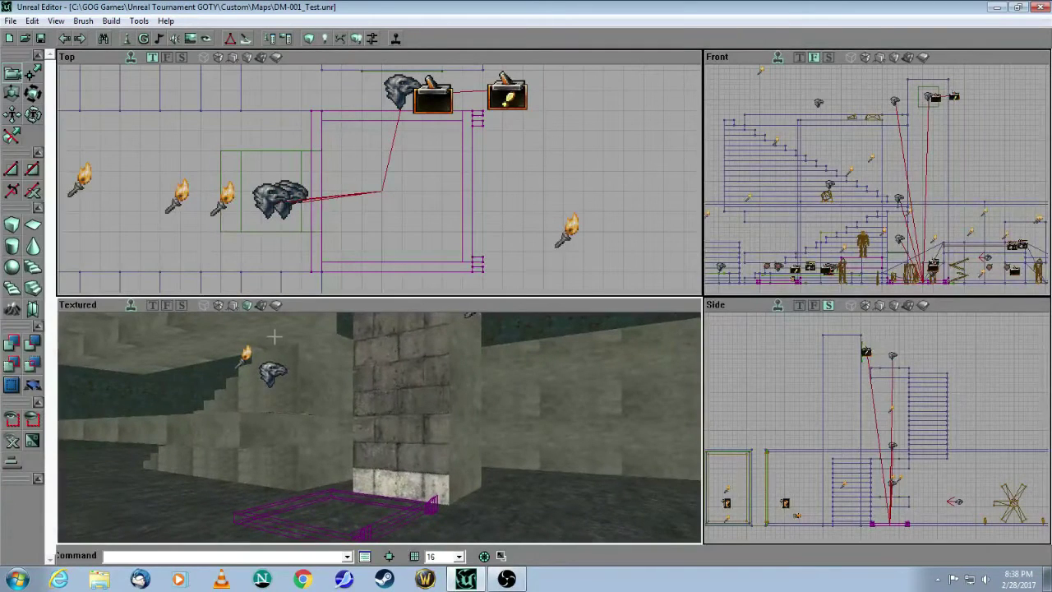
click(273, 374)
click(272, 374)
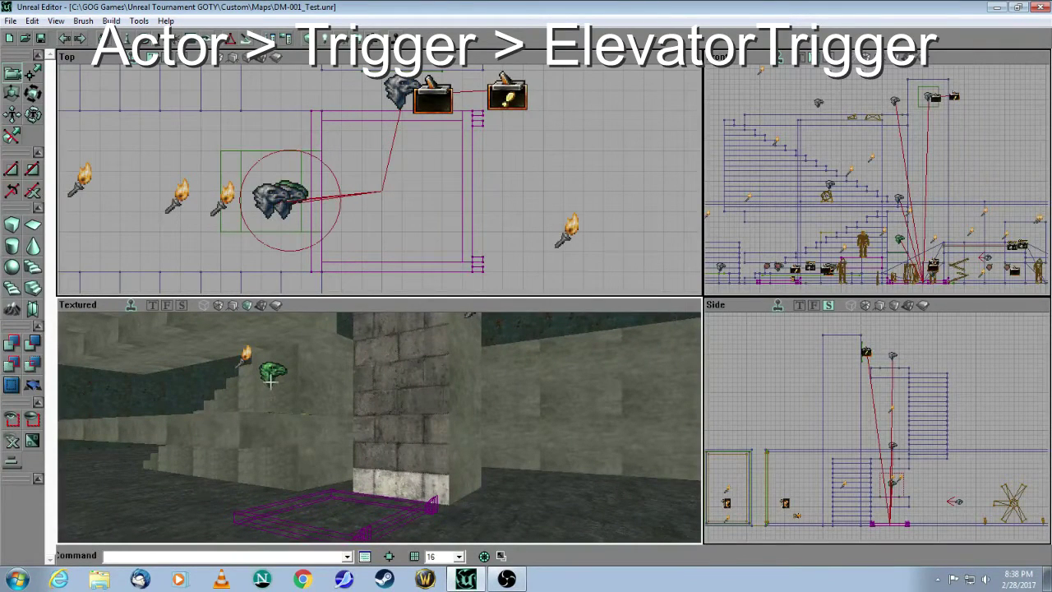
click(524, 218)
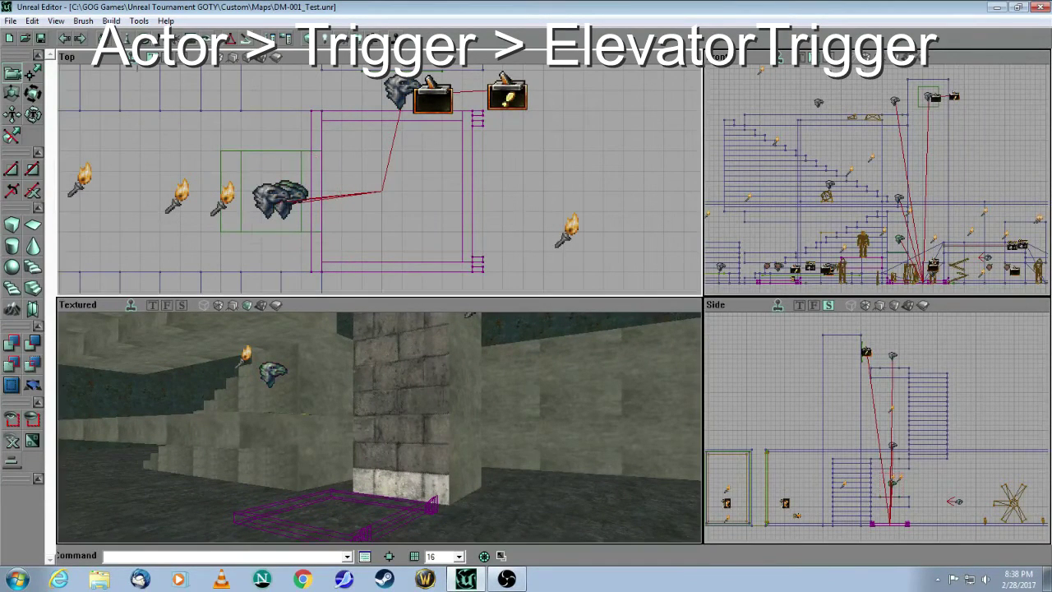
Select the ElevatorTrigger class under Triggers in the actor class browser, and close the browser
click(125, 37)
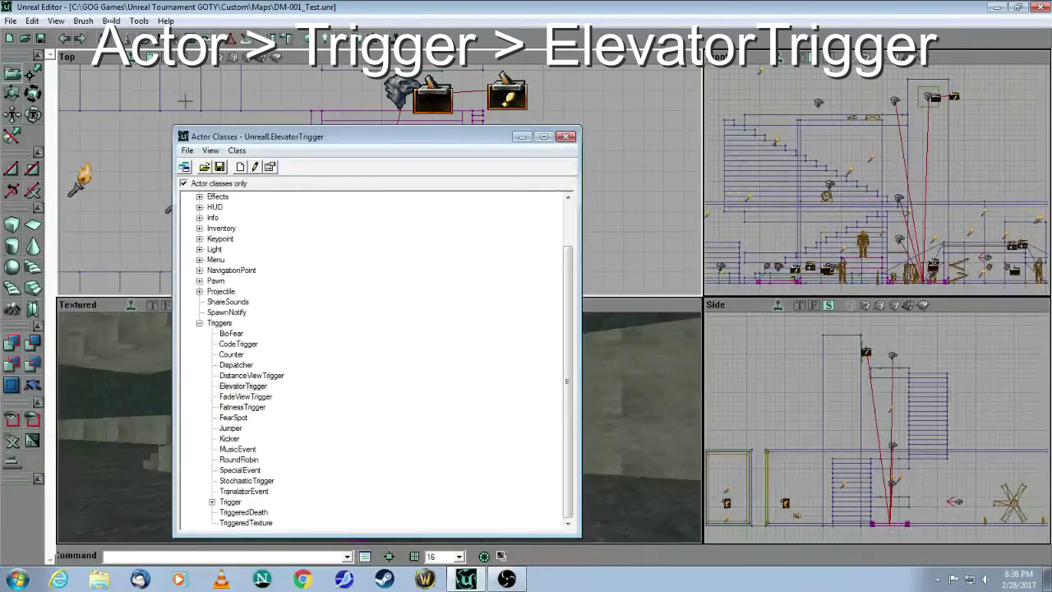
click(221, 323)
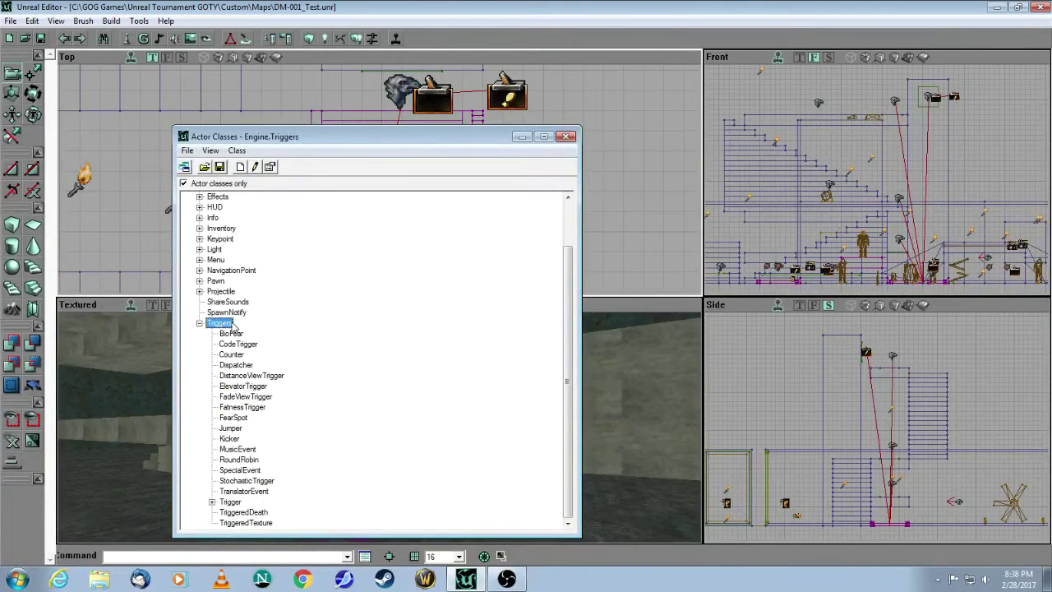
click(232, 386)
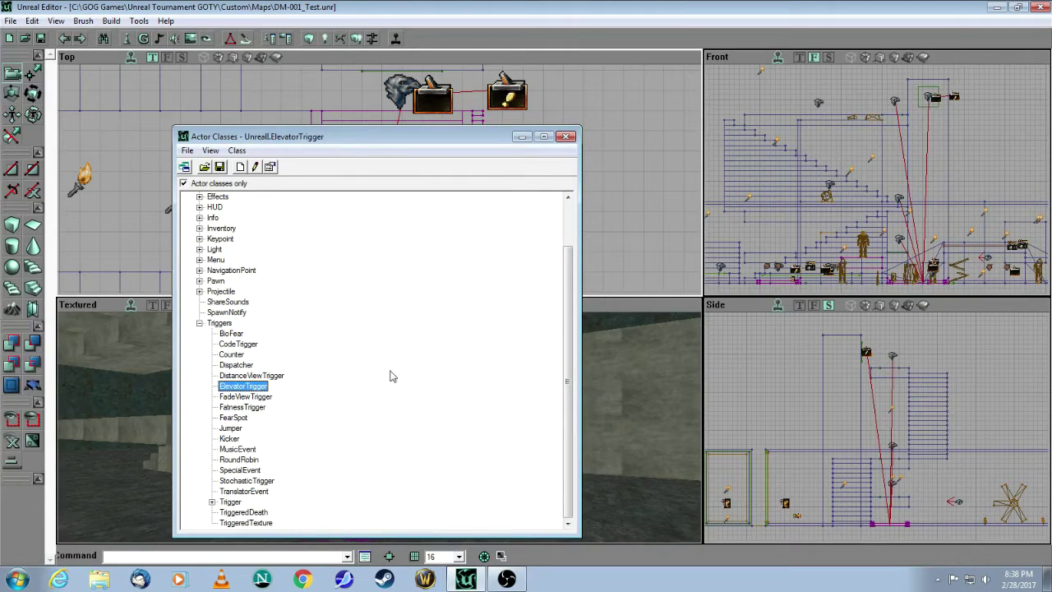
click(566, 137)
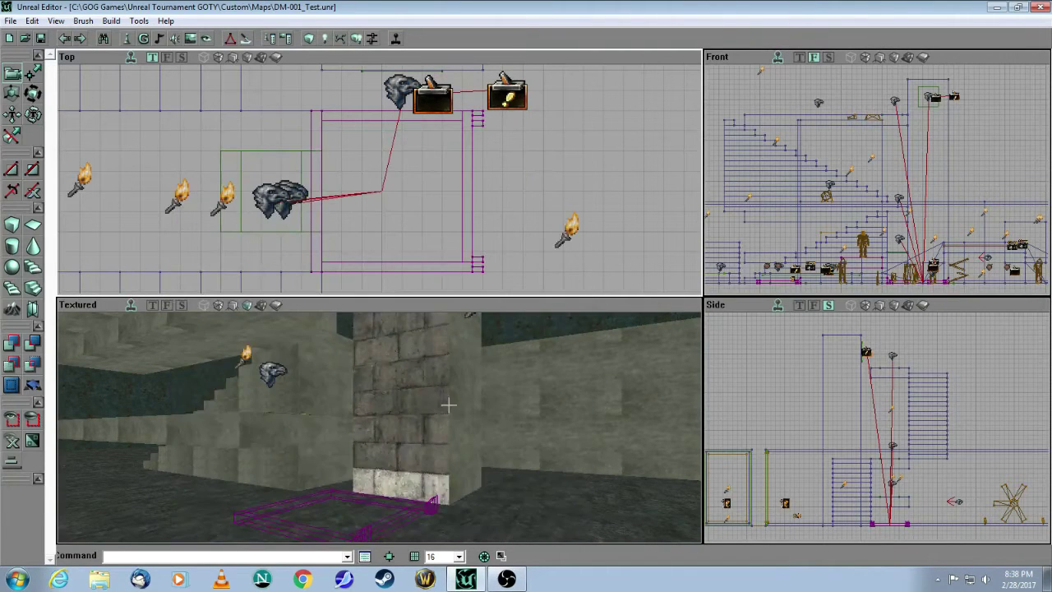
Examine the elevator platform and its surroundings in the textured and top views
drag(448, 404, 407, 423)
drag(392, 388, 469, 478)
click(473, 207)
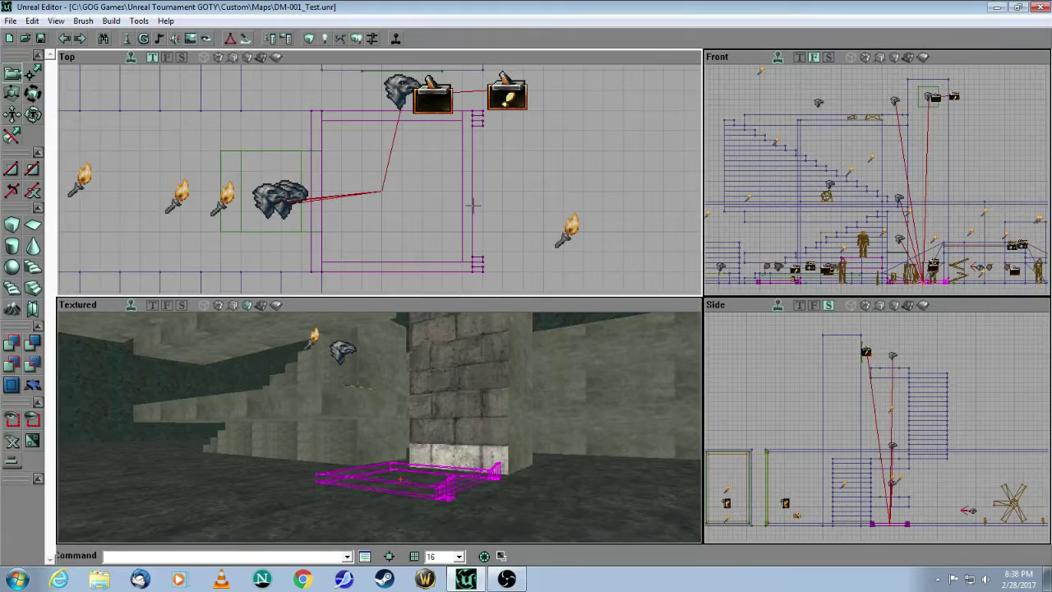
mouse_move(469, 364)
mouse_down()
mouse_move(464, 329)
mouse_move(468, 384)
mouse_up()
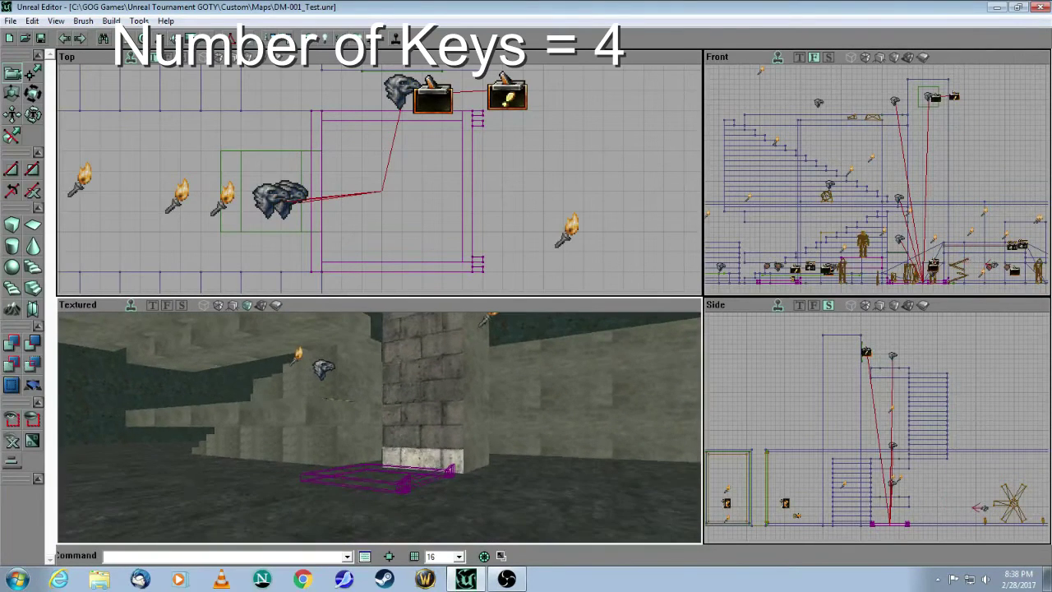
drag(429, 432, 429, 436)
drag(440, 388, 444, 376)
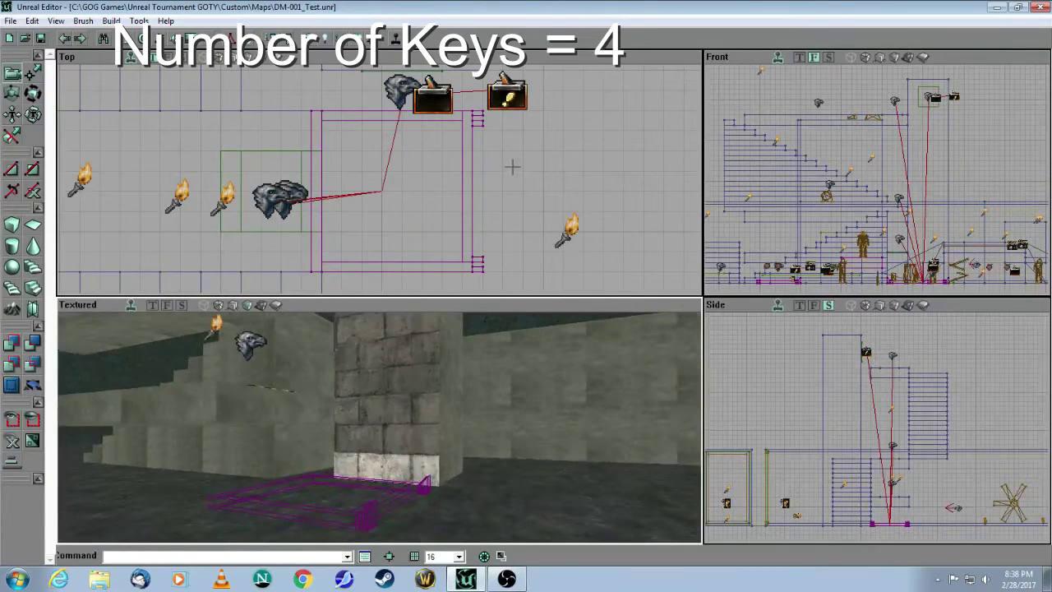
drag(531, 152, 544, 135)
drag(638, 261, 638, 275)
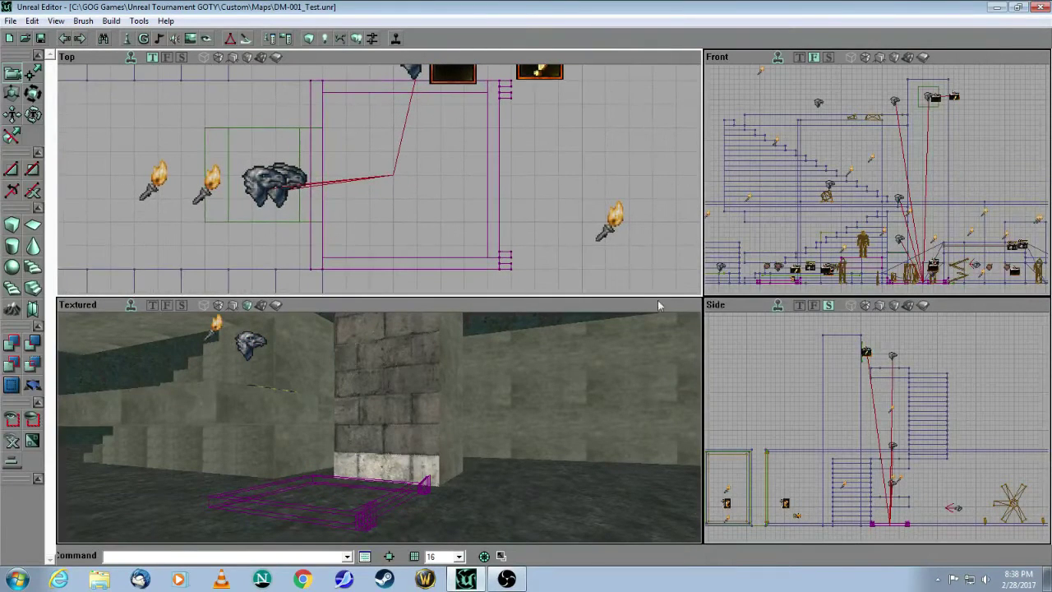
Select the elevator mover and show it at its Key 1 position
click(498, 169)
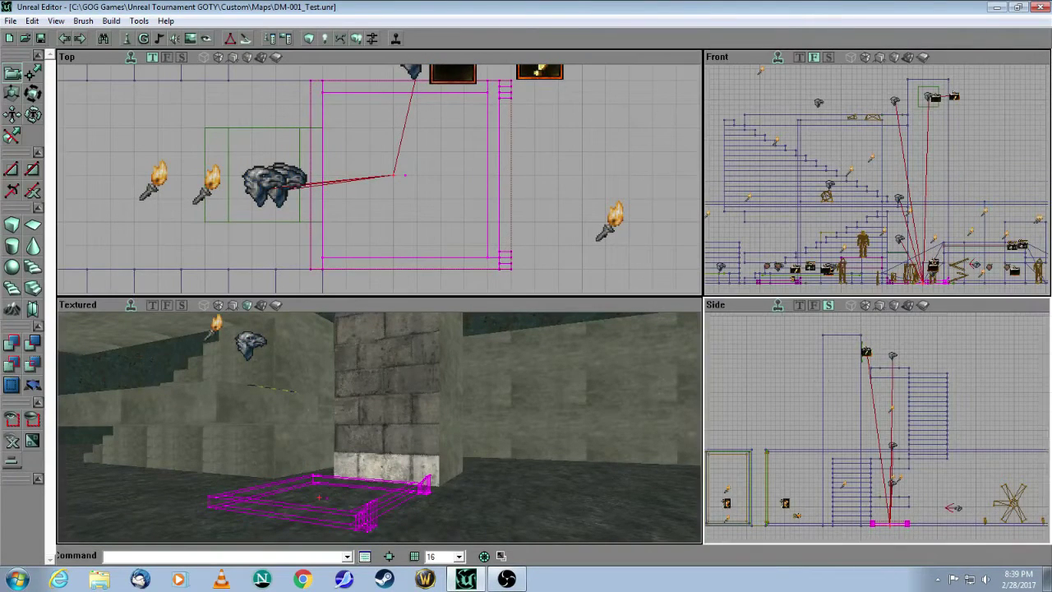
drag(912, 452, 867, 423)
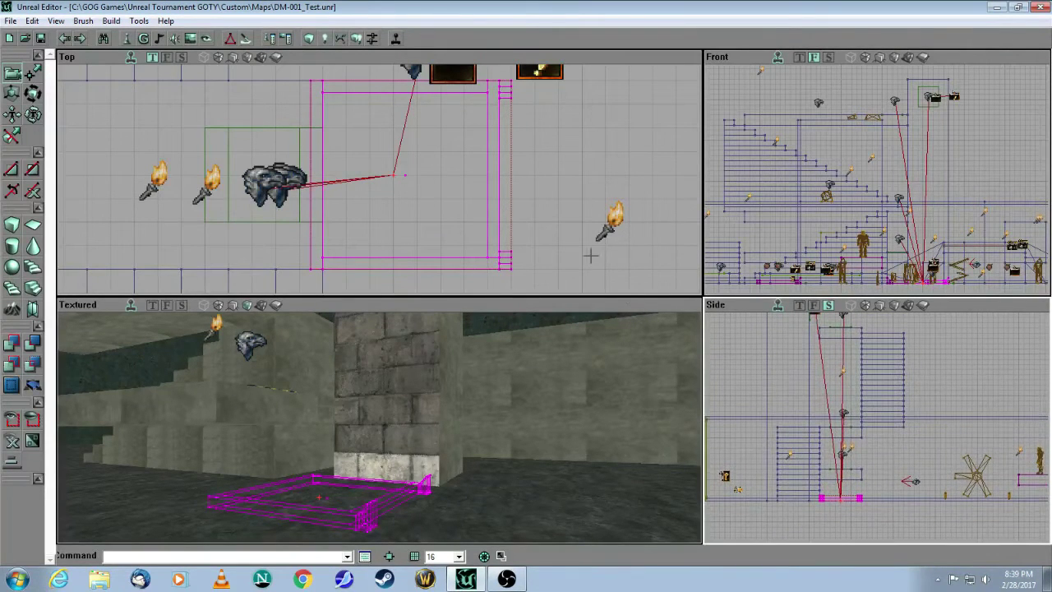
right_click(499, 147)
mouse_move(538, 171)
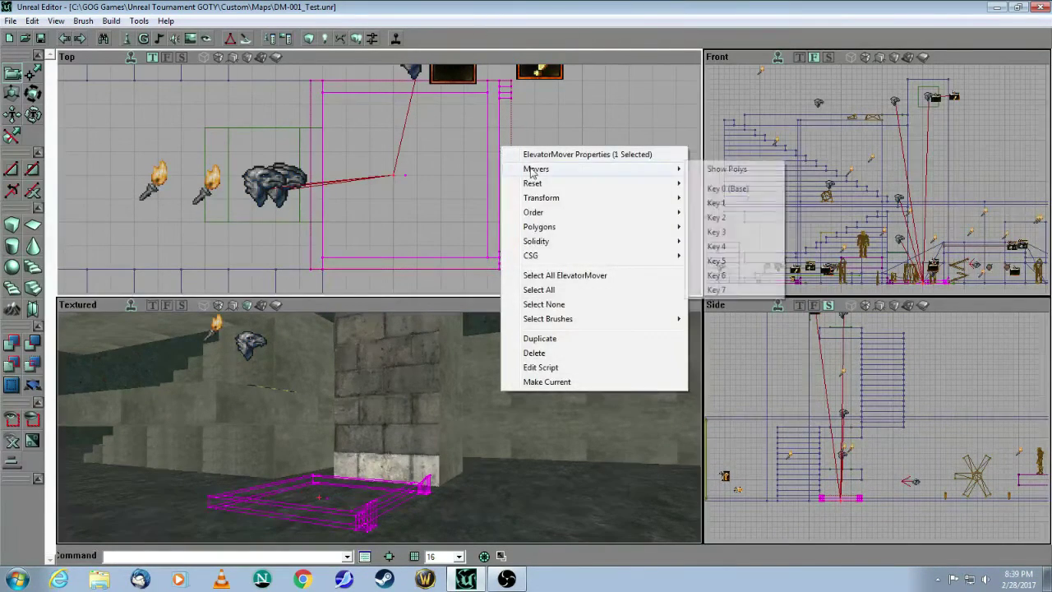
click(715, 202)
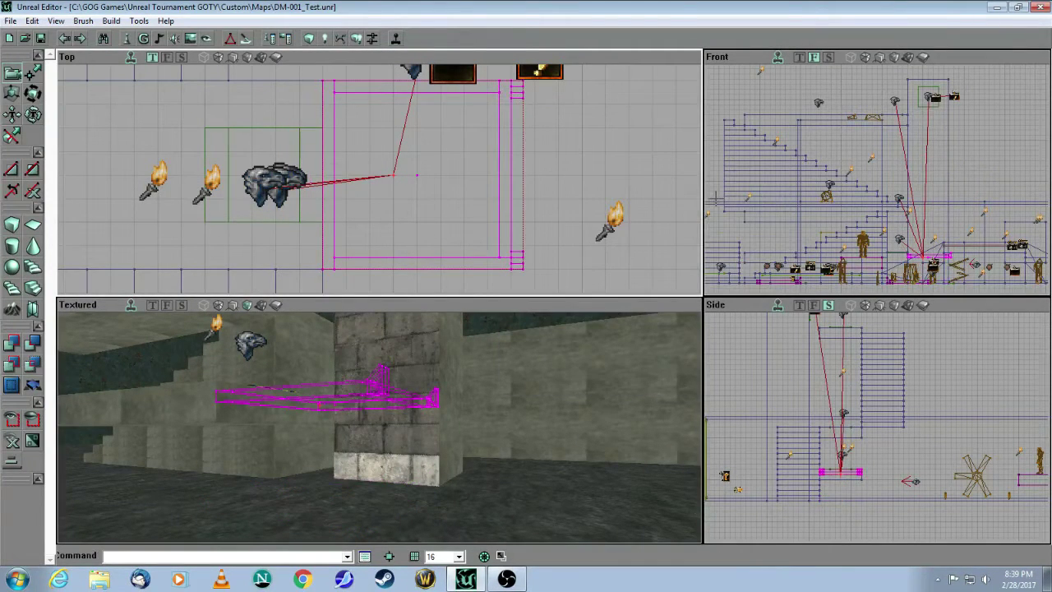
Show the elevator mover at its Key 2 and Key 3 positions in turn
right_click(511, 163)
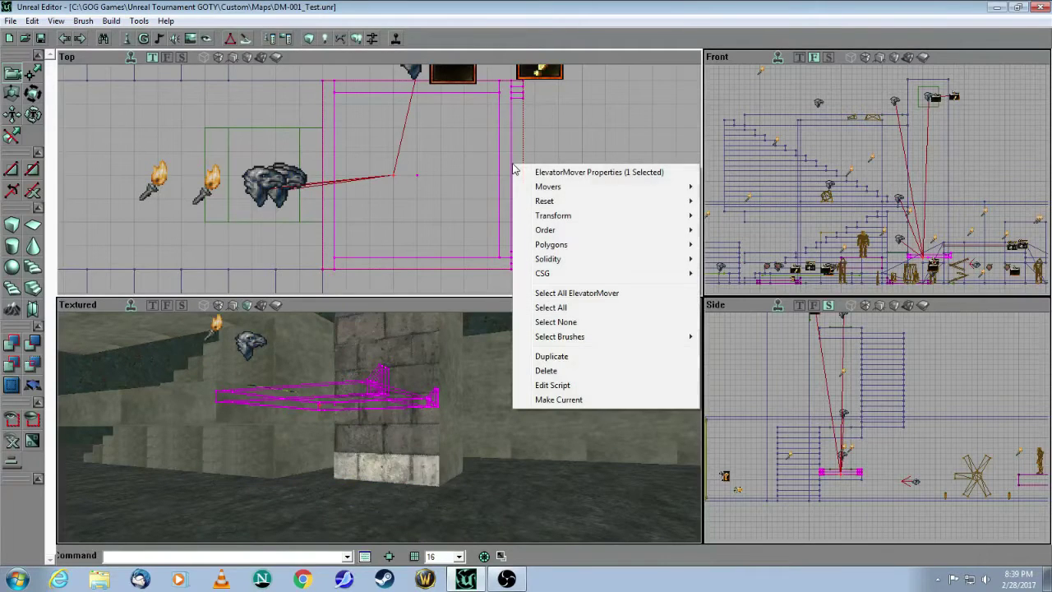
mouse_move(608, 187)
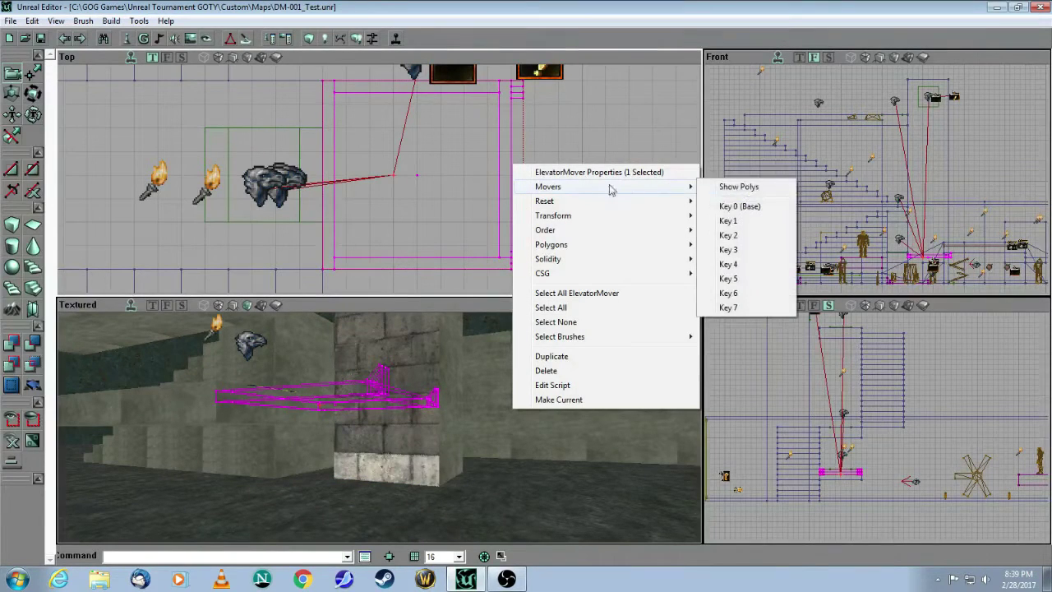
click(725, 235)
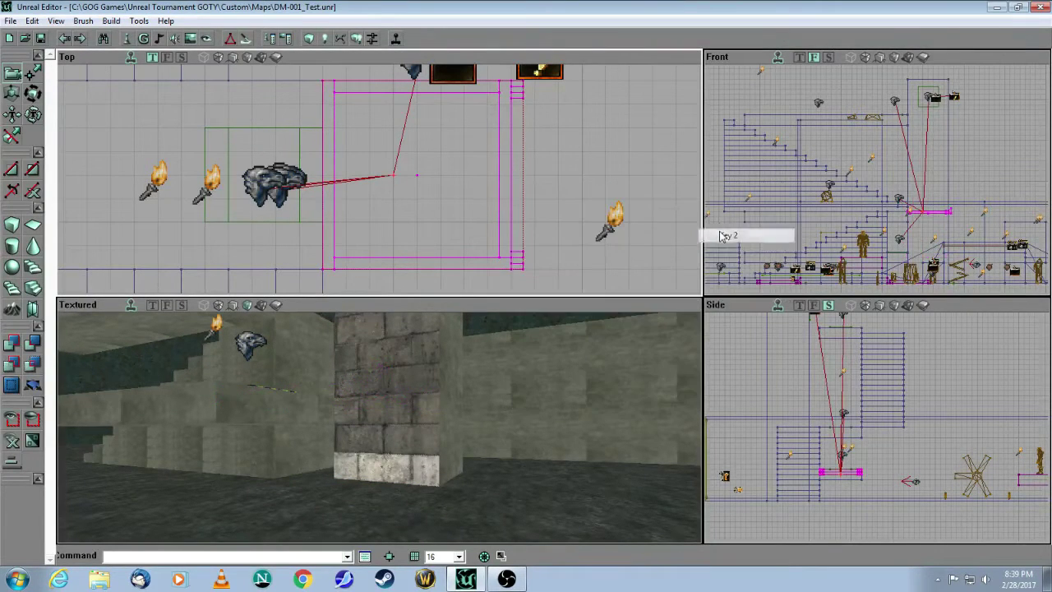
right_click(510, 146)
mouse_move(575, 170)
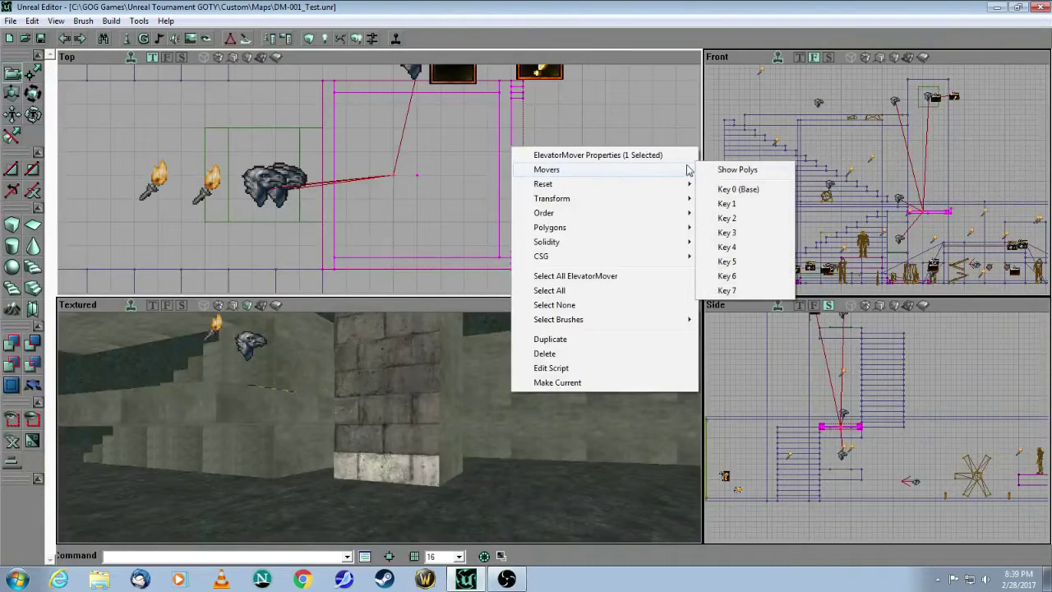
click(717, 232)
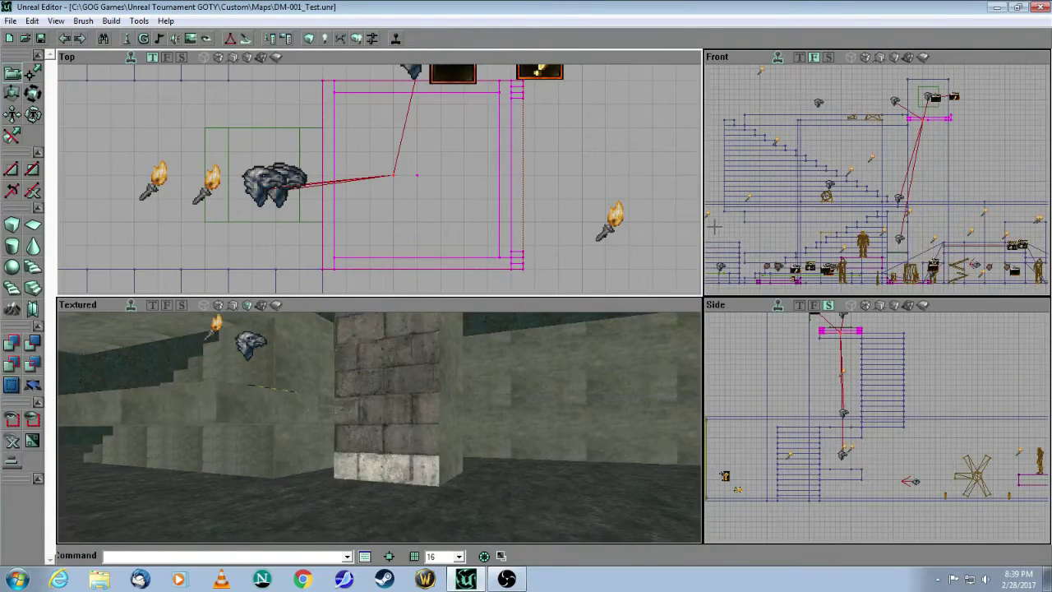
Return the elevator mover to its Key 0 (Base) position and clear the selection
right_click(510, 145)
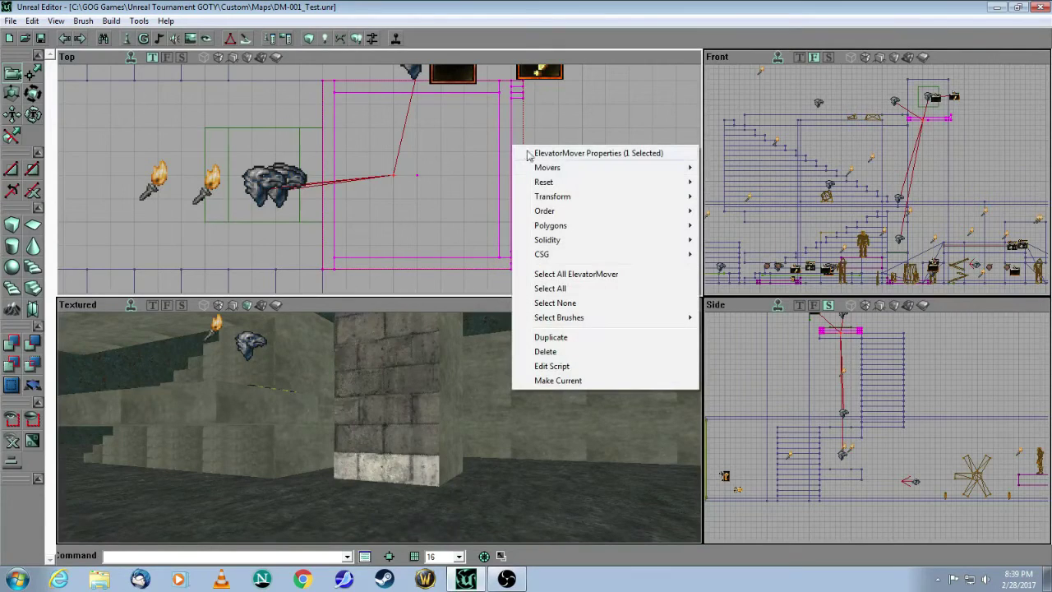
mouse_move(547, 169)
click(723, 188)
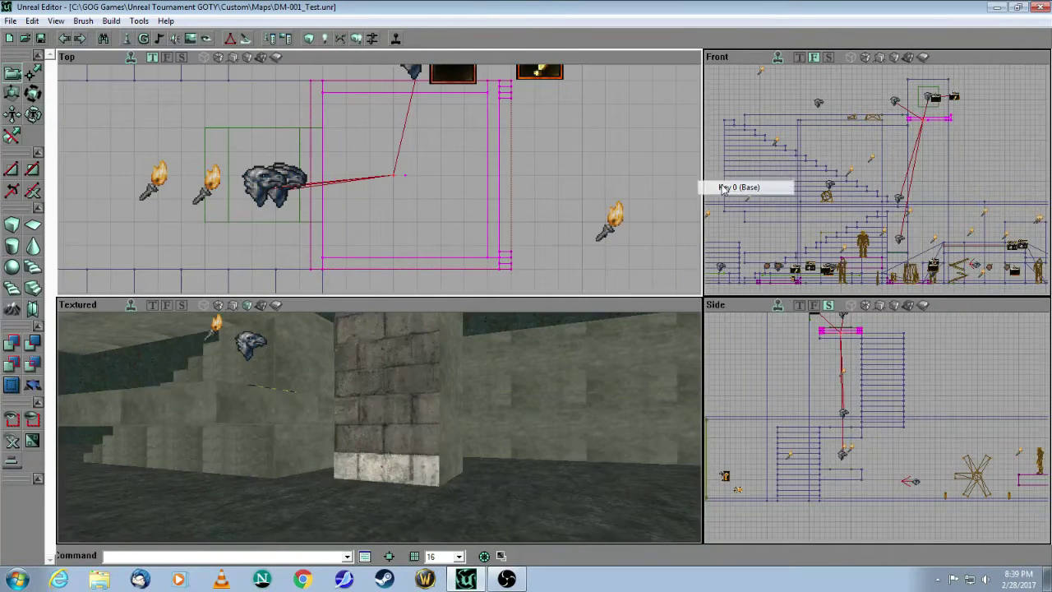
click(565, 201)
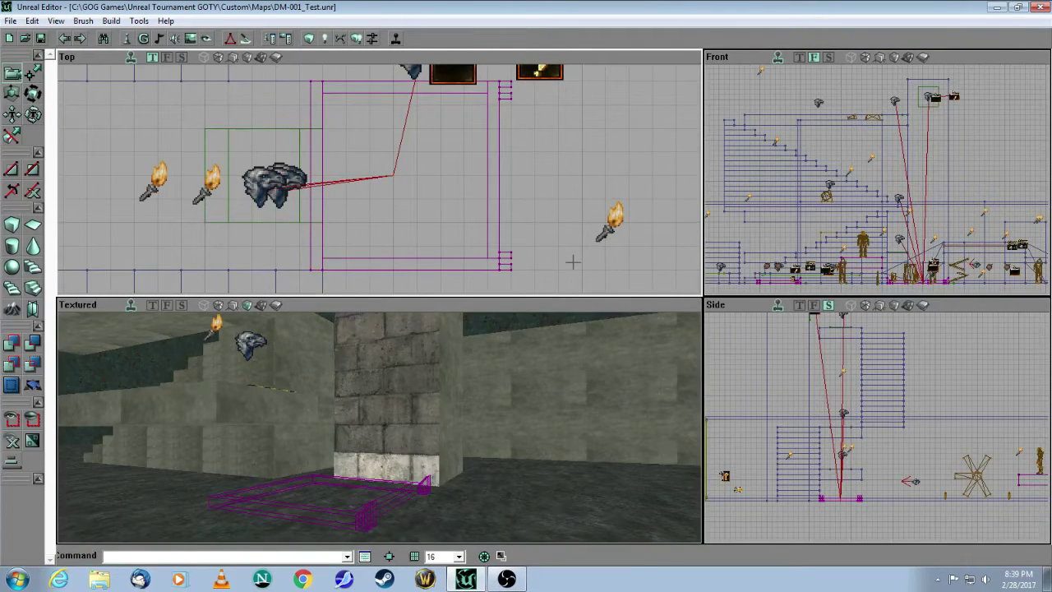
Open the elevator mover's properties and inspect its NumKeys and MoveTime values in the Mover category
drag(569, 260, 510, 269)
drag(495, 207, 487, 203)
click(479, 179)
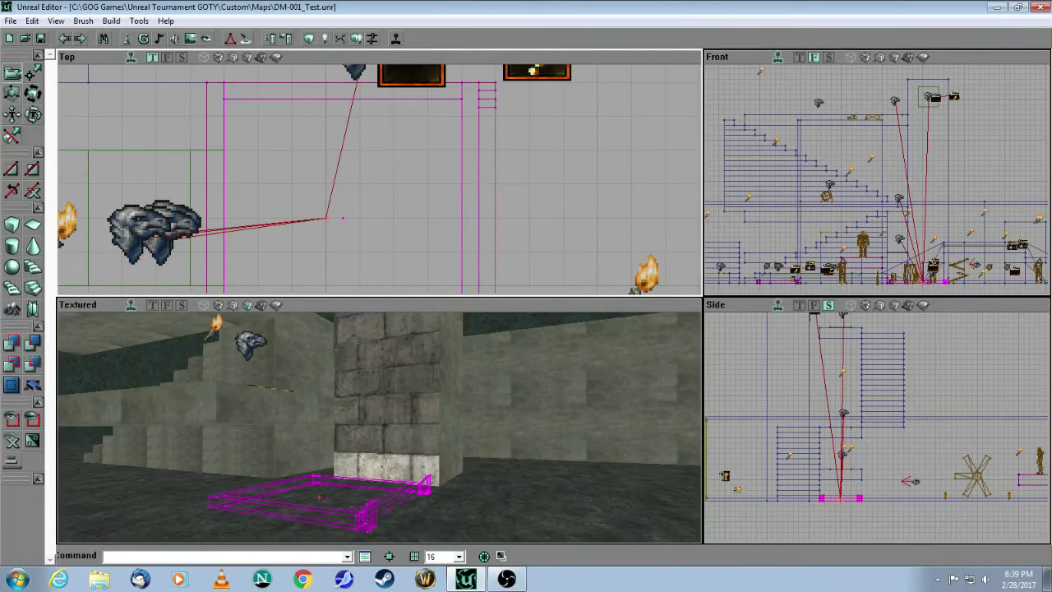
right_click(479, 179)
click(493, 186)
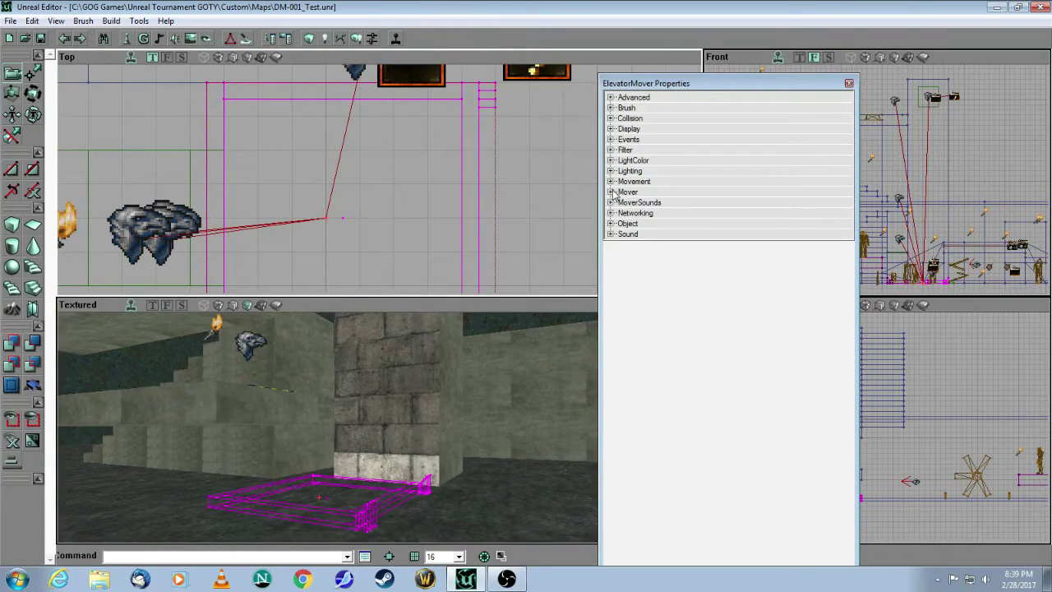
click(611, 192)
click(712, 361)
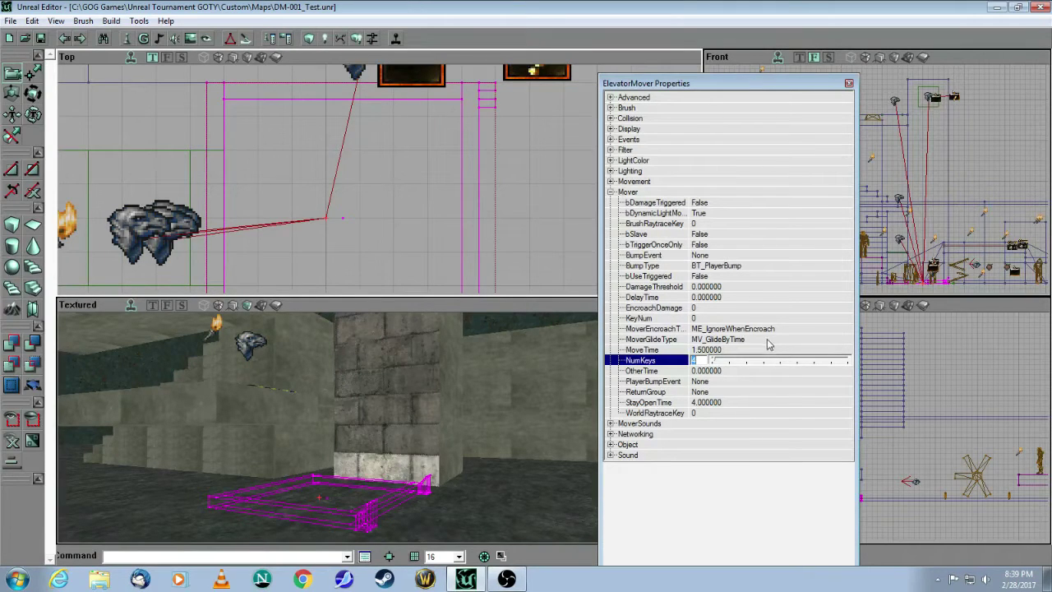
click(803, 350)
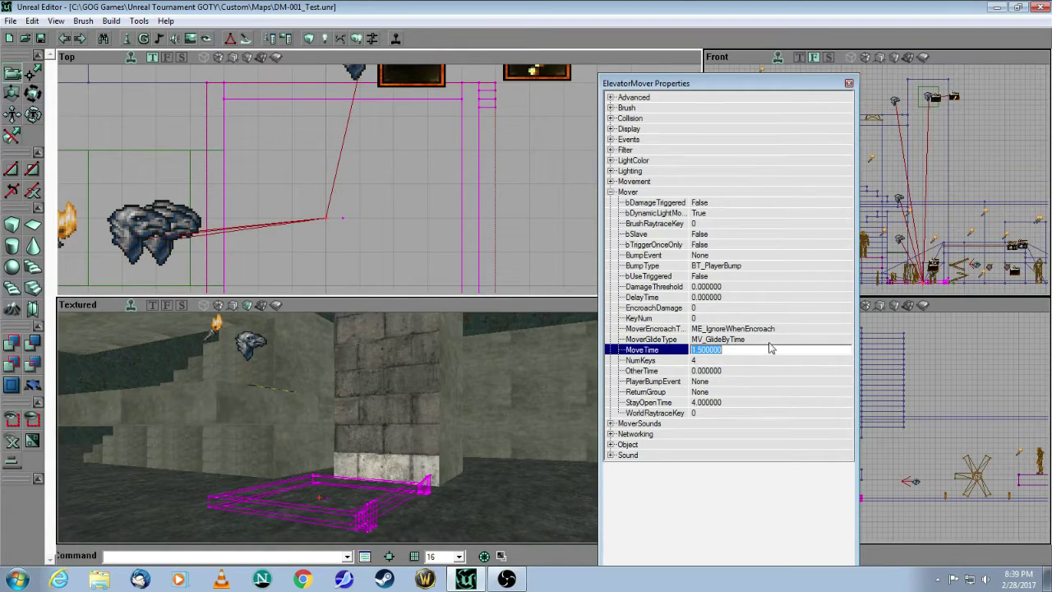
Inspect the elevator mover's MoverSounds settings and its InitialState under Object
click(611, 424)
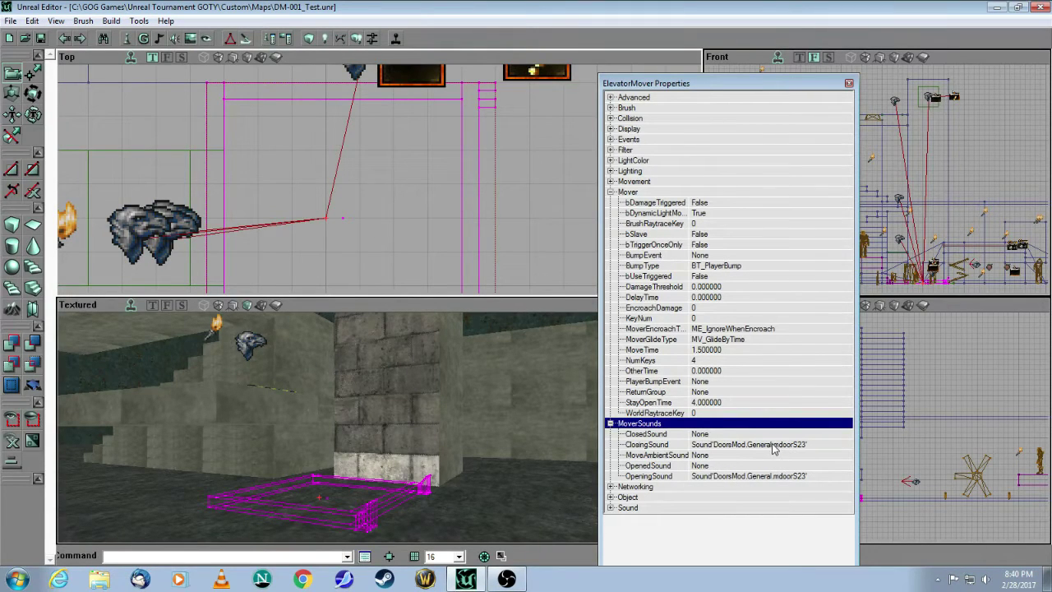
click(609, 497)
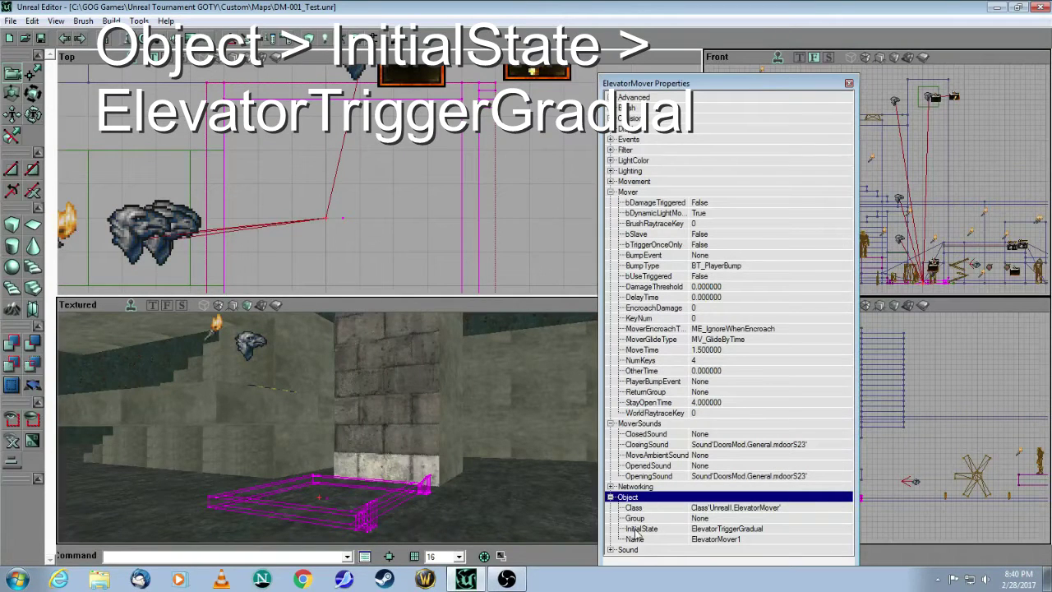
click(809, 533)
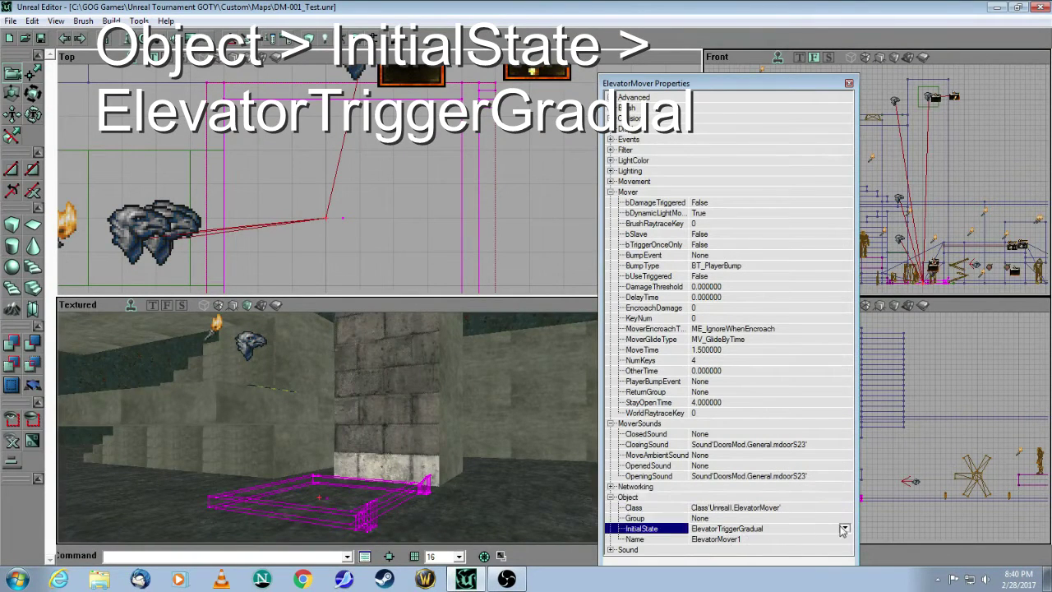
Set the elevator mover's InitialState to ElevatorTriggerGradual and show its Event and Tag entries under Events
click(844, 528)
click(745, 456)
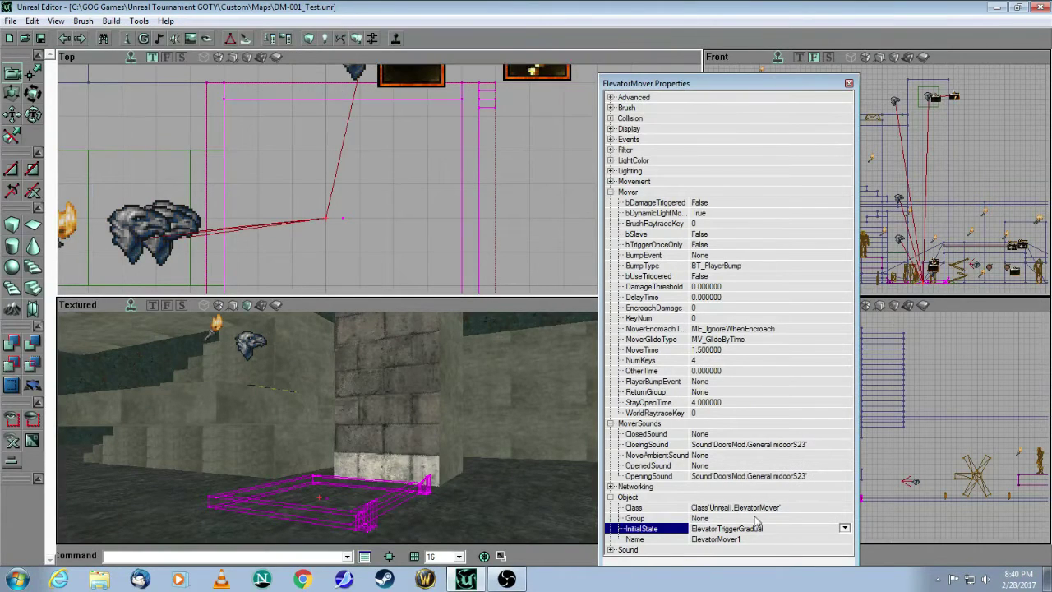
click(611, 139)
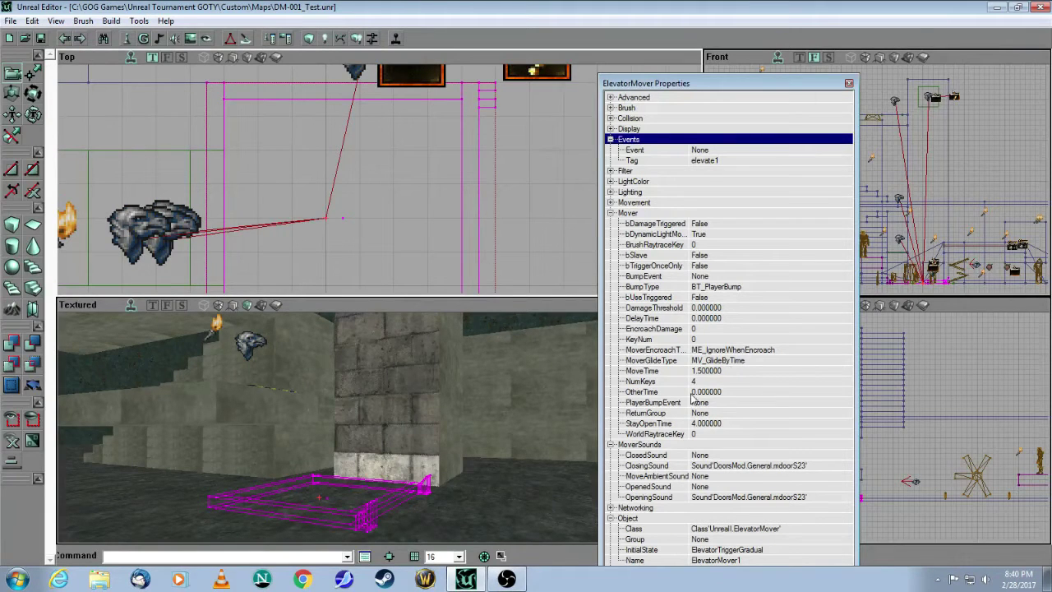
Inspect the elevator mover's MoveTime value in the Mover category
click(629, 214)
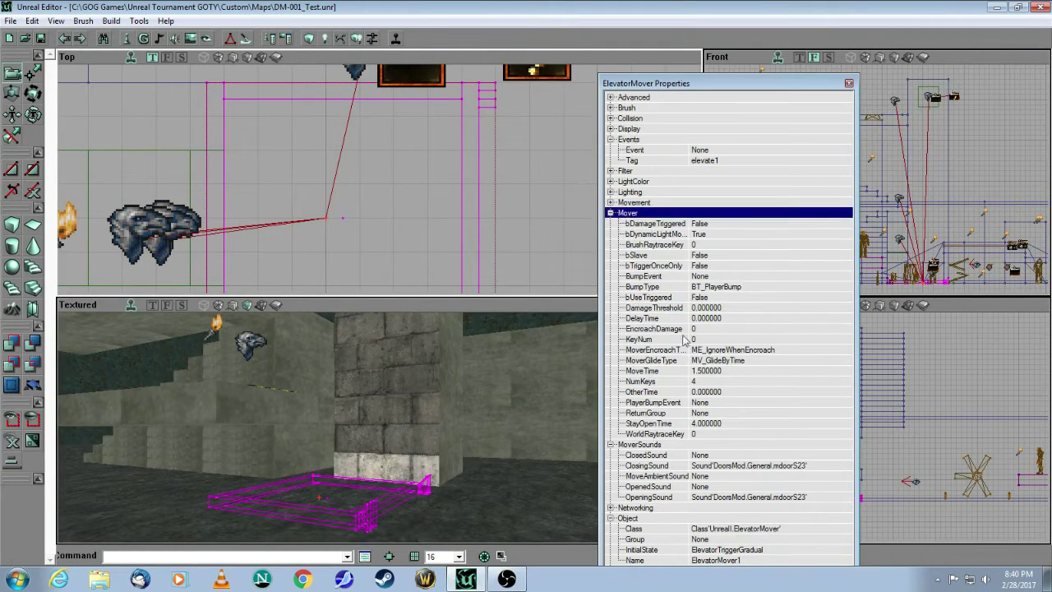
click(653, 372)
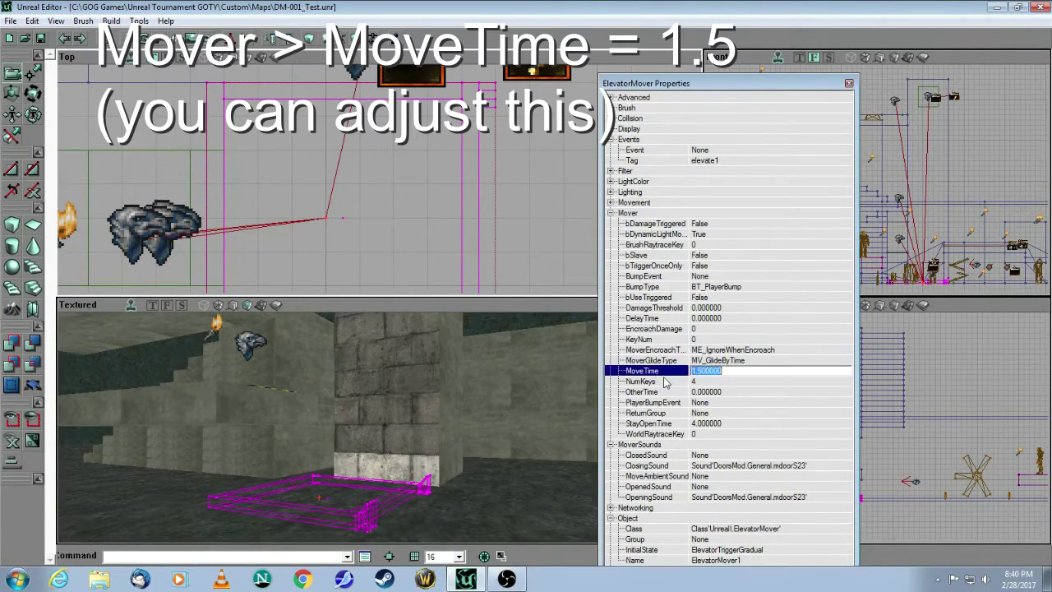
click(771, 381)
click(742, 368)
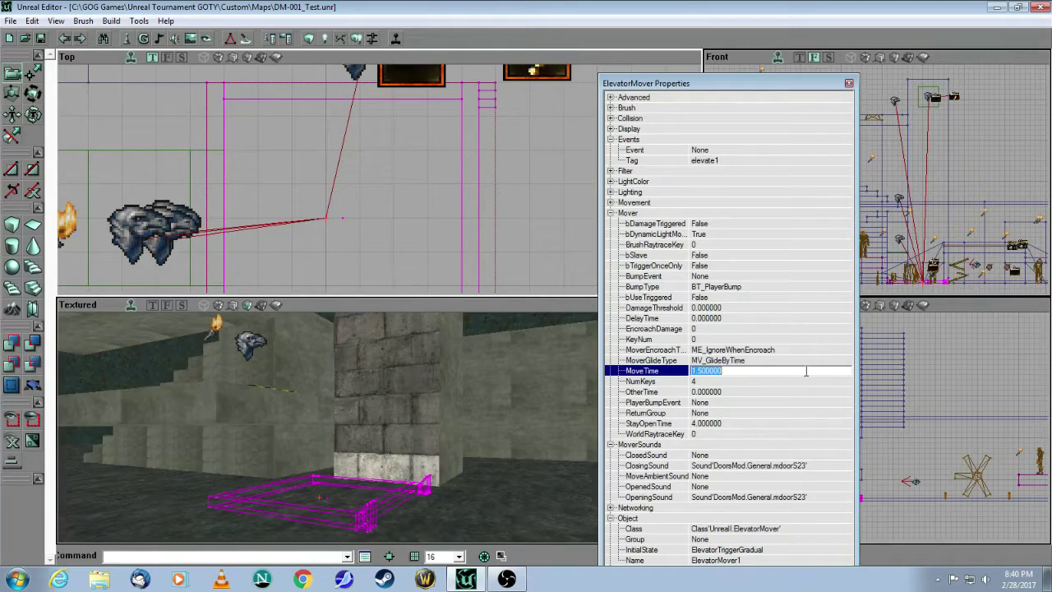
Set the elevator mover's MoverEncroachType to ME_IgnoreWhenEncroach and close its properties
click(729, 349)
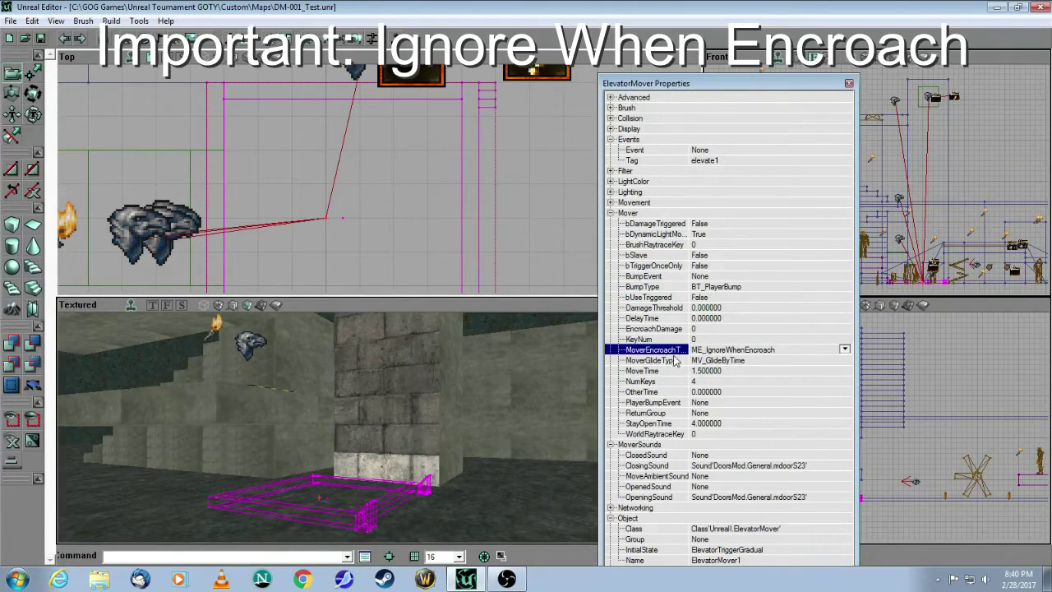
click(843, 349)
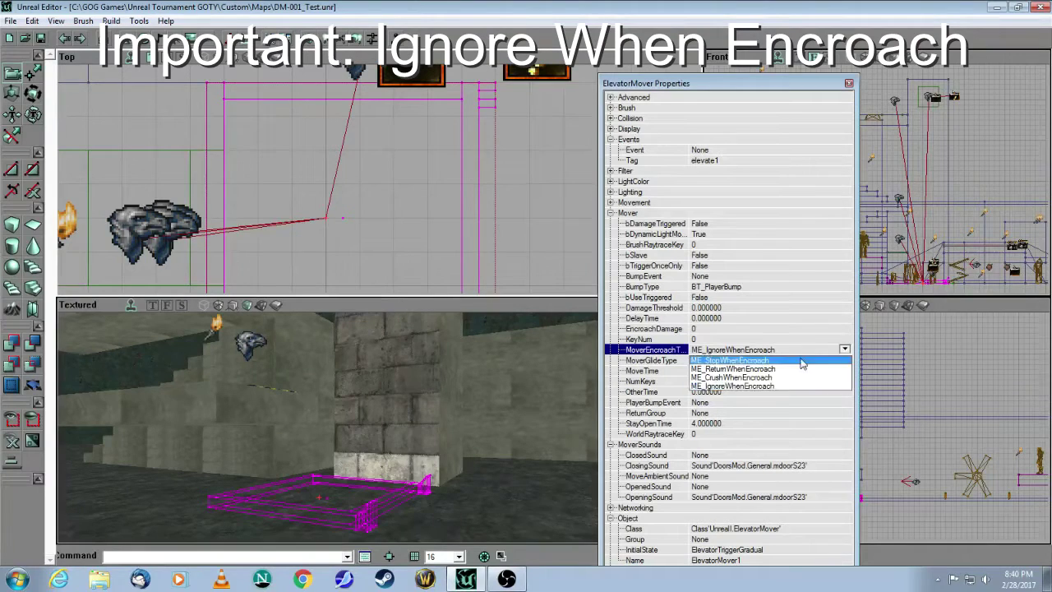
click(773, 385)
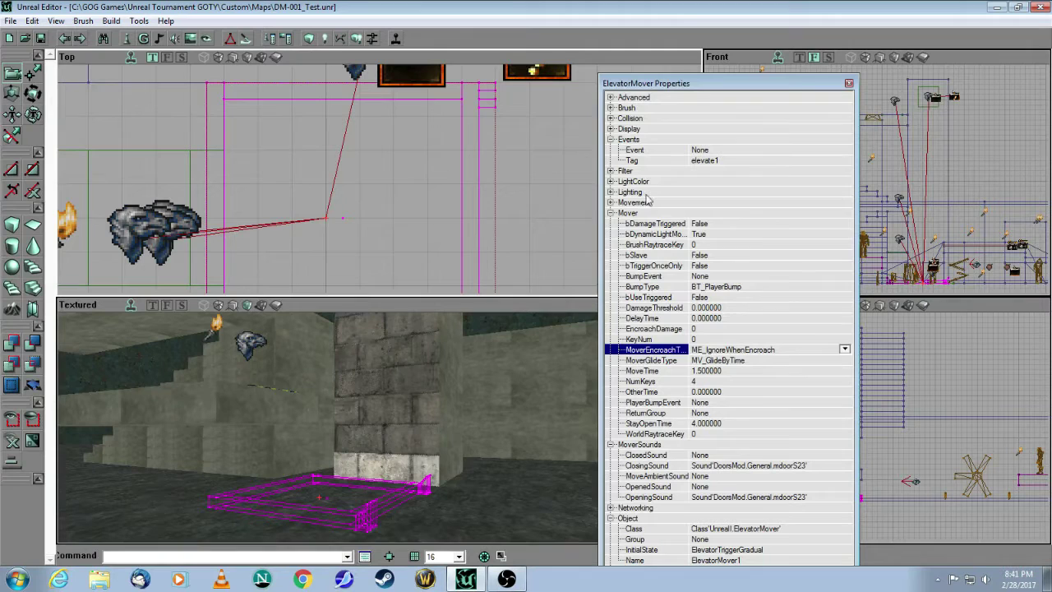
click(849, 84)
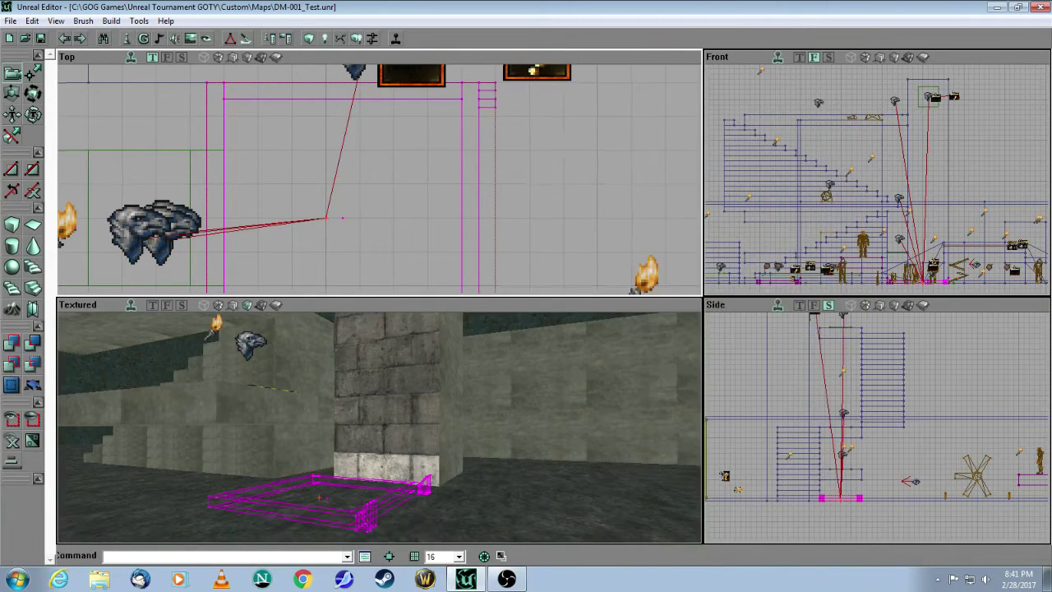
Open the properties of the ElevatorTrigger above the lowest striped platform and inspect its bTriggerOnceOnly and GotoKeyframe values
drag(496, 418, 457, 354)
drag(426, 407, 419, 403)
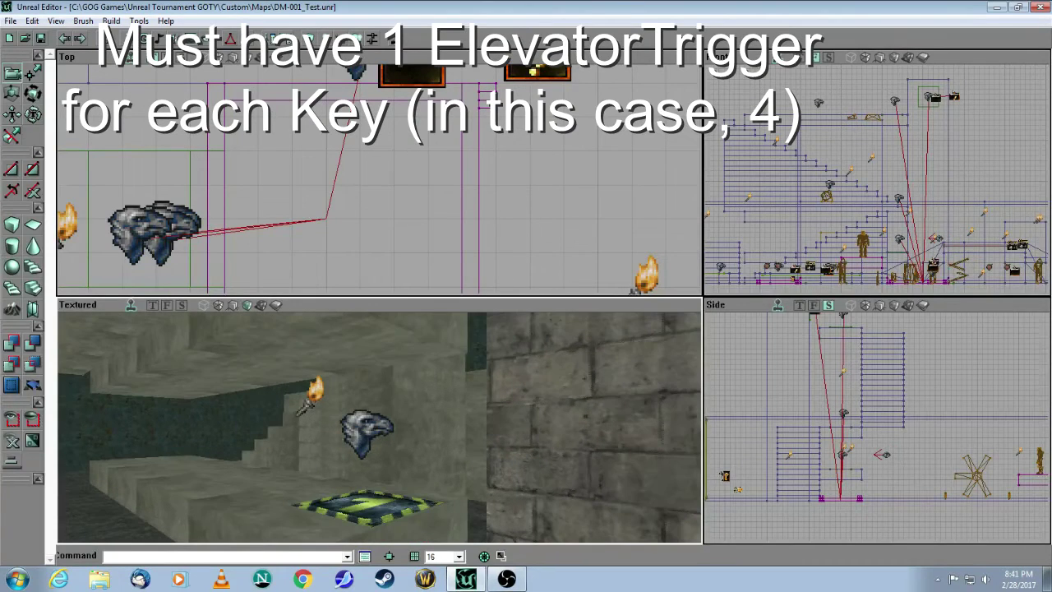
click(362, 429)
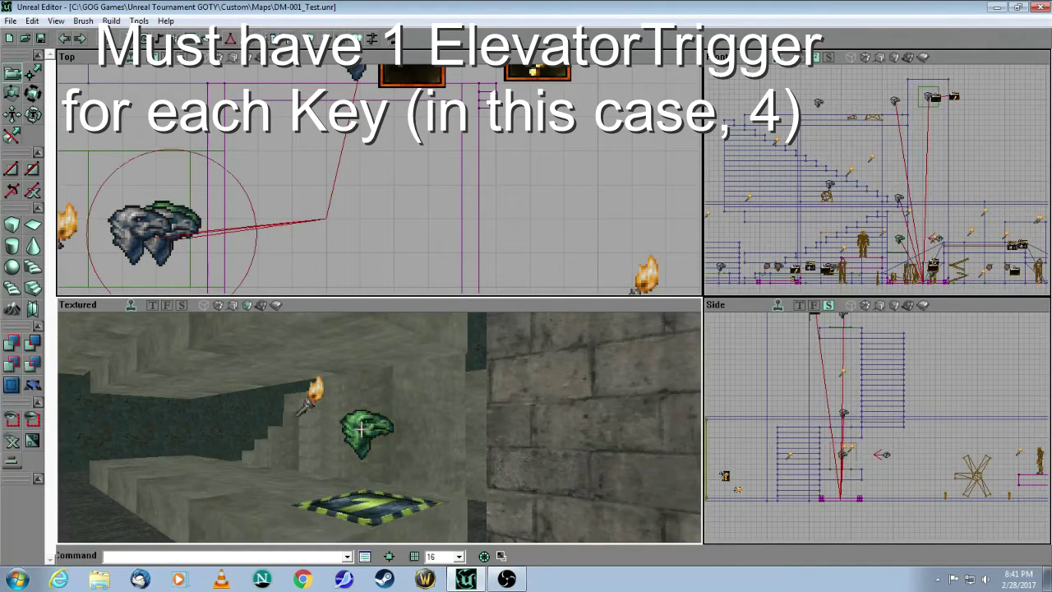
right_click(362, 429)
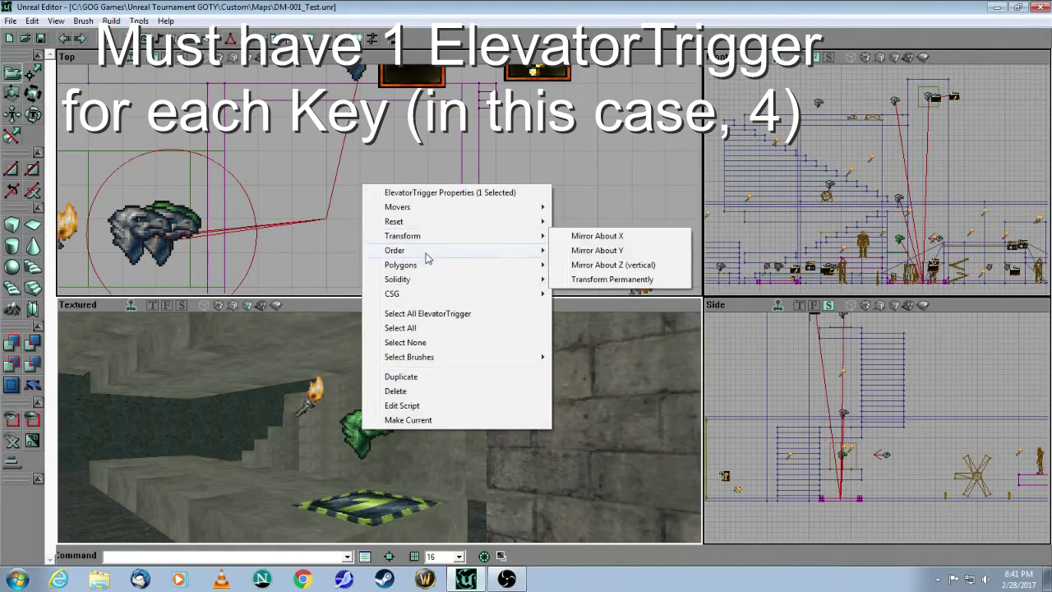
click(427, 193)
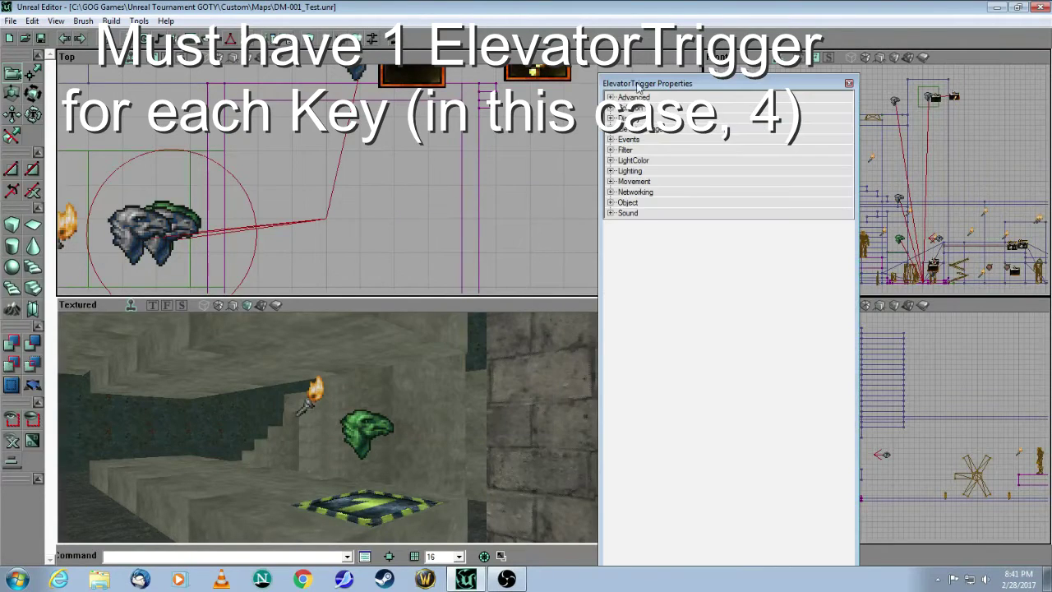
drag(637, 85, 628, 124)
click(600, 167)
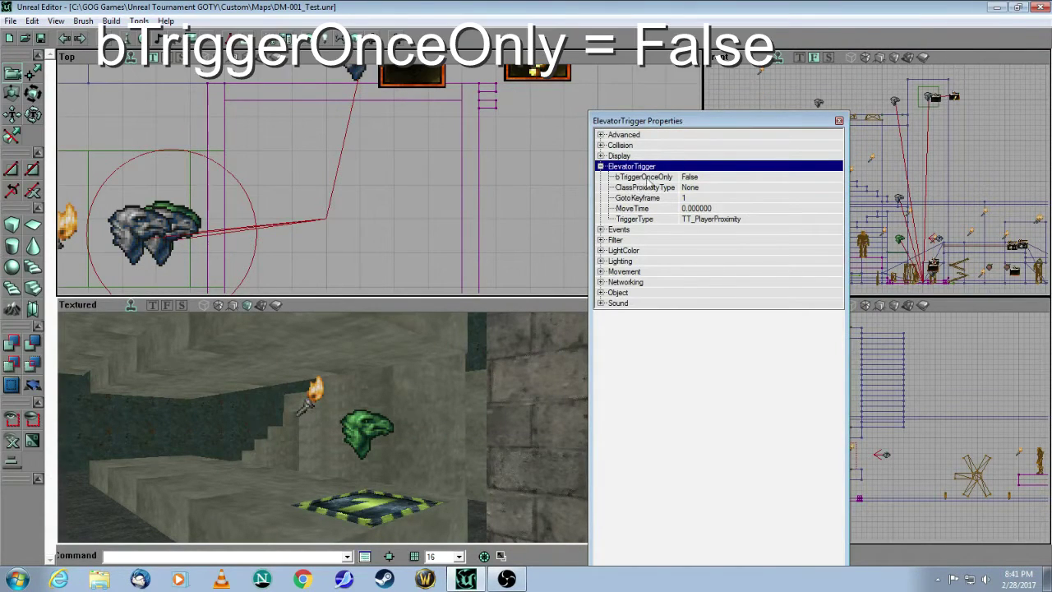
click(761, 178)
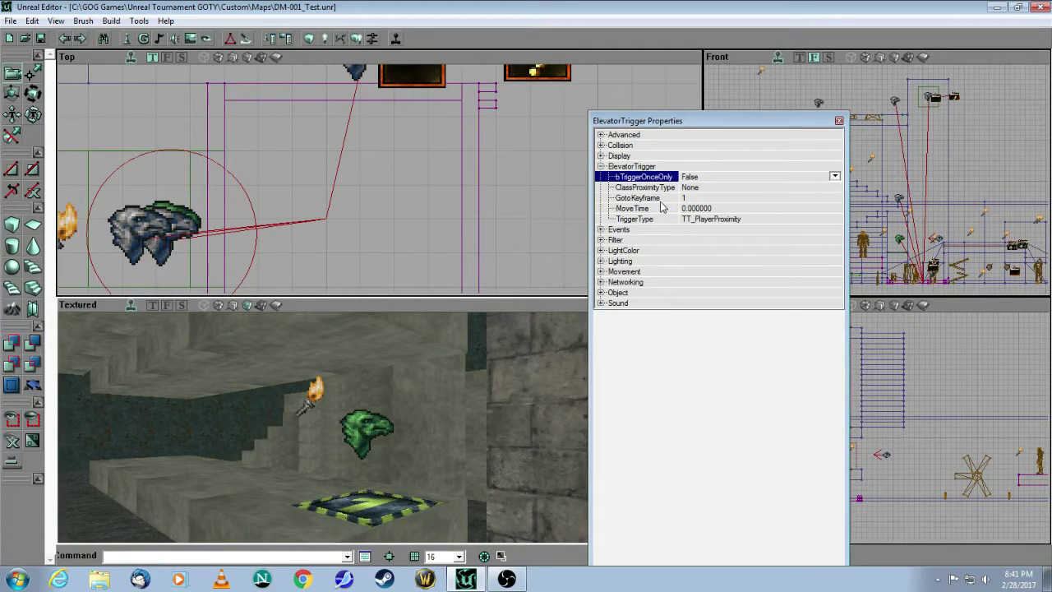
click(708, 199)
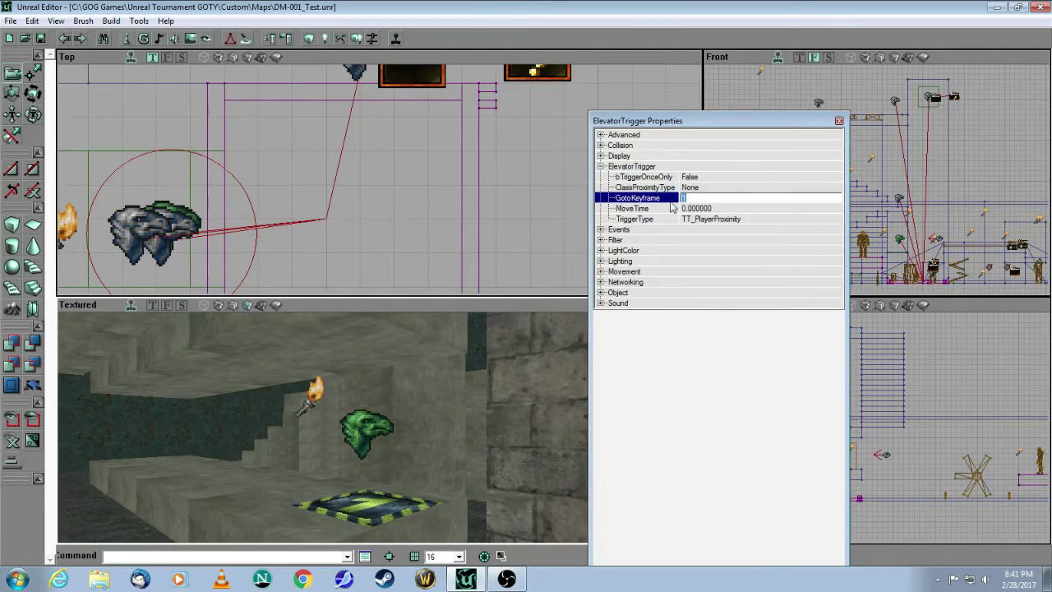
click(839, 122)
Reopen the lowest platform's ElevatorTrigger properties and inspect the Event name it shares with the mover's Tag
drag(511, 360, 507, 387)
mouse_move(427, 460)
mouse_down()
mouse_move(424, 413)
mouse_move(425, 473)
mouse_up()
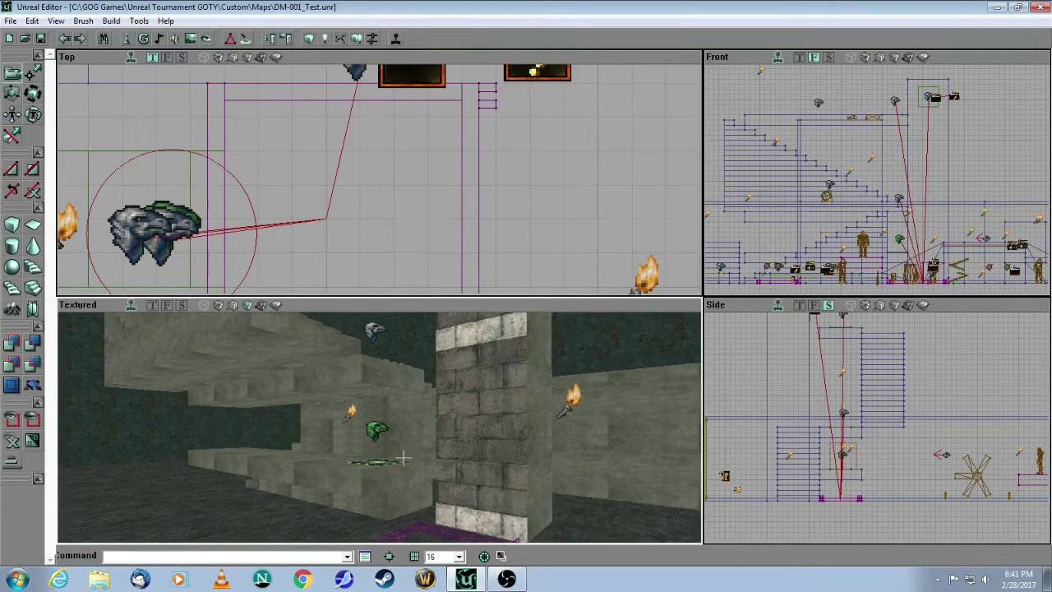
drag(407, 456, 364, 439)
right_click(364, 440)
click(412, 195)
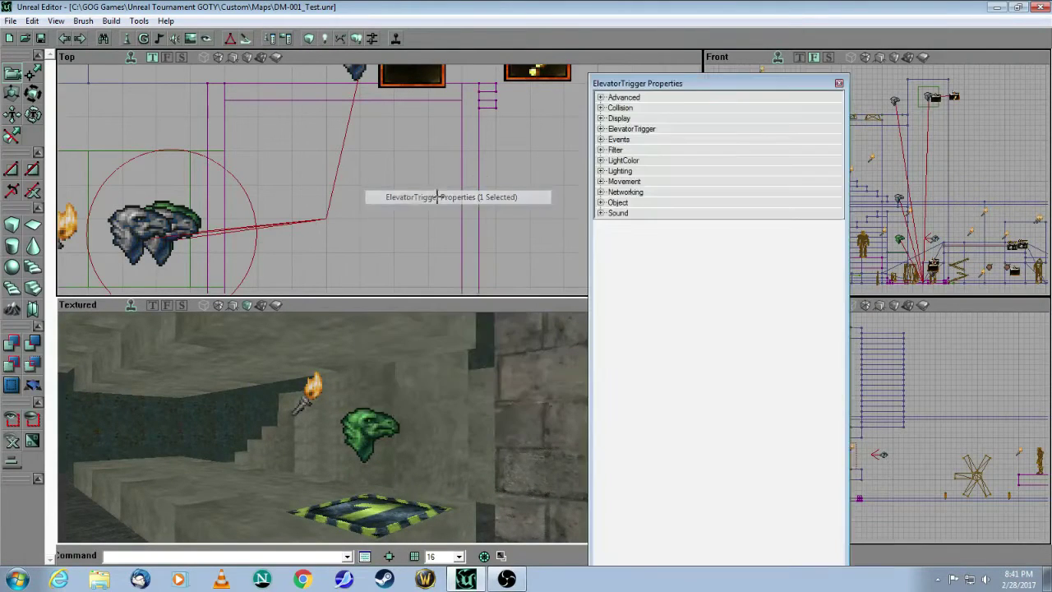
click(604, 130)
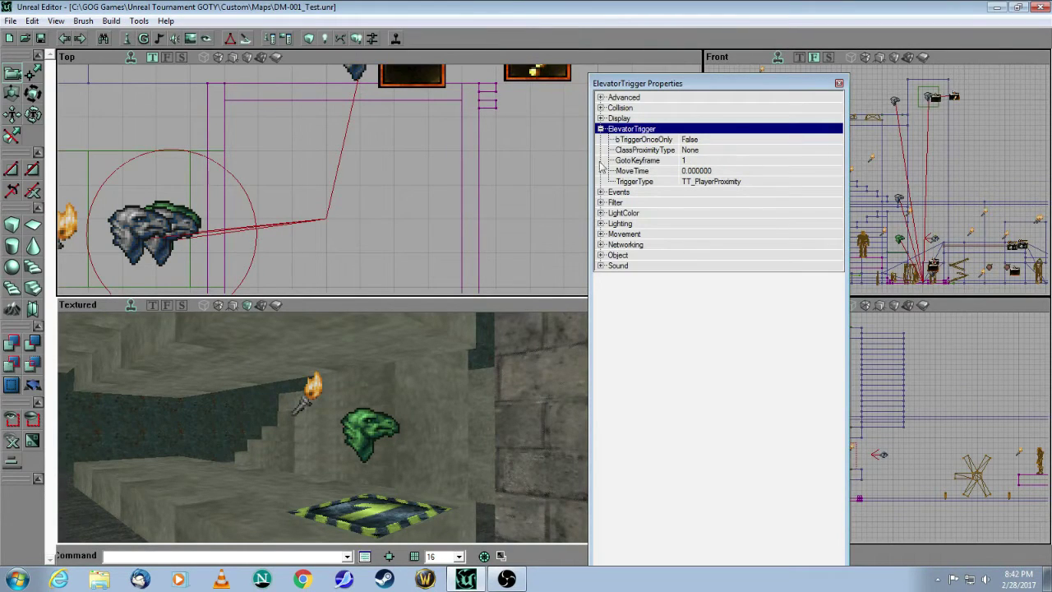
click(601, 192)
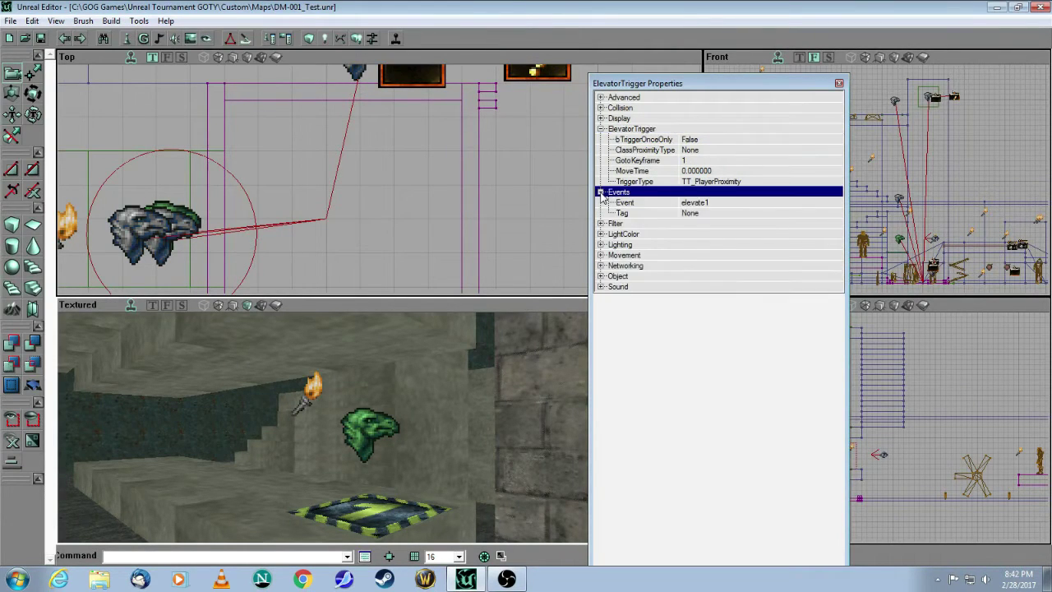
click(727, 205)
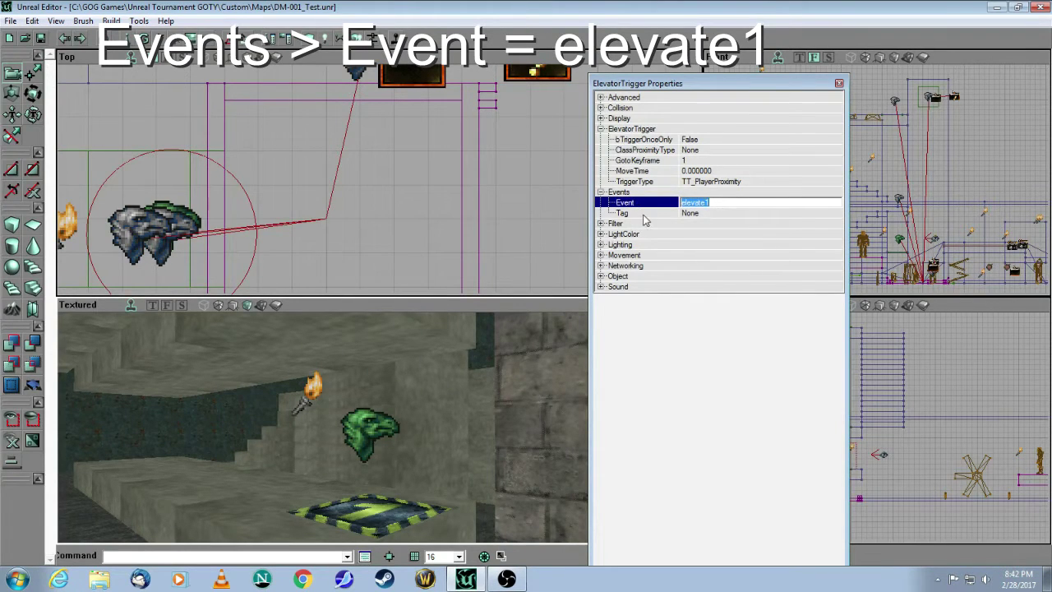
click(838, 85)
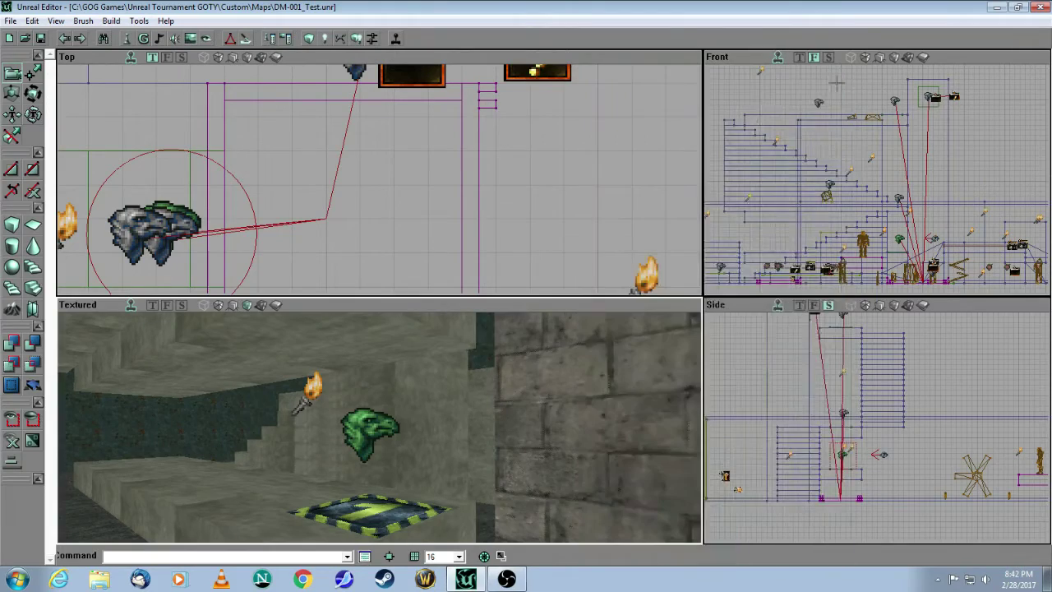
Inspect the GotoKeyframe and Event values of the ElevatorTrigger above the next striped platform up, beside the stairs
drag(378, 427, 379, 370)
click(344, 382)
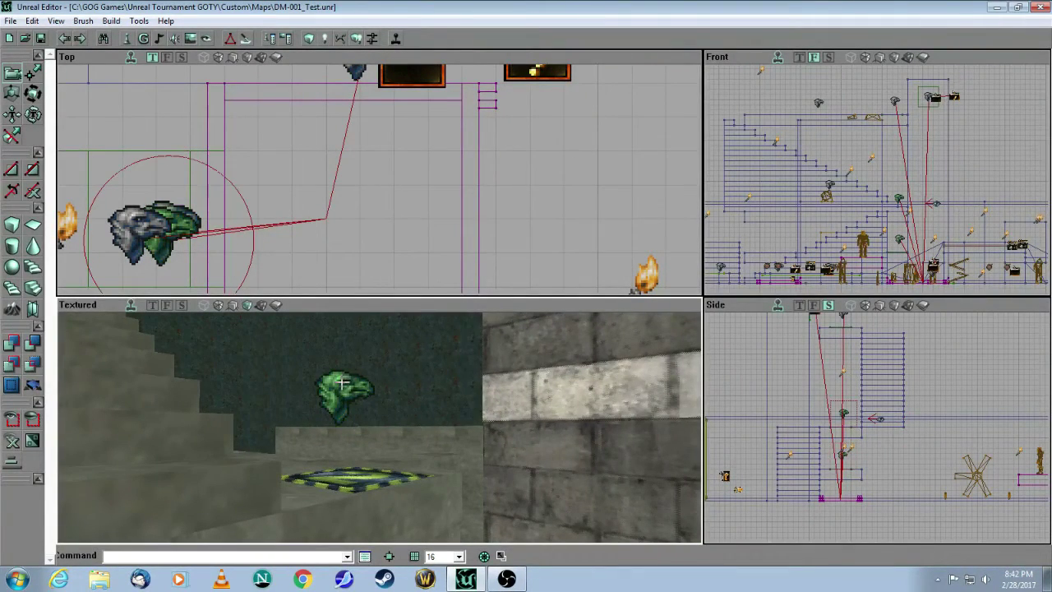
right_click(343, 383)
click(400, 146)
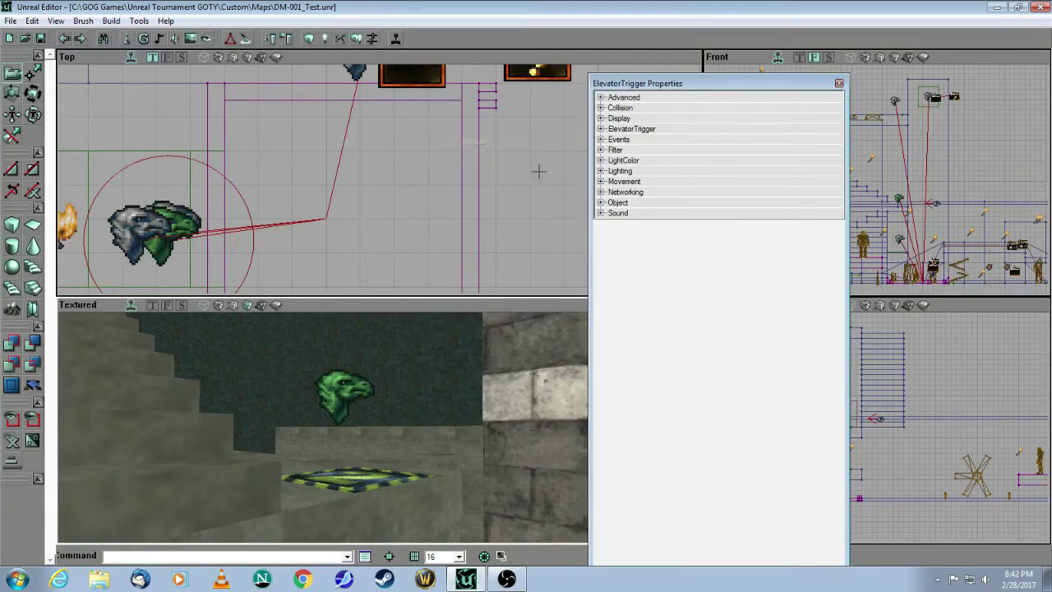
click(601, 129)
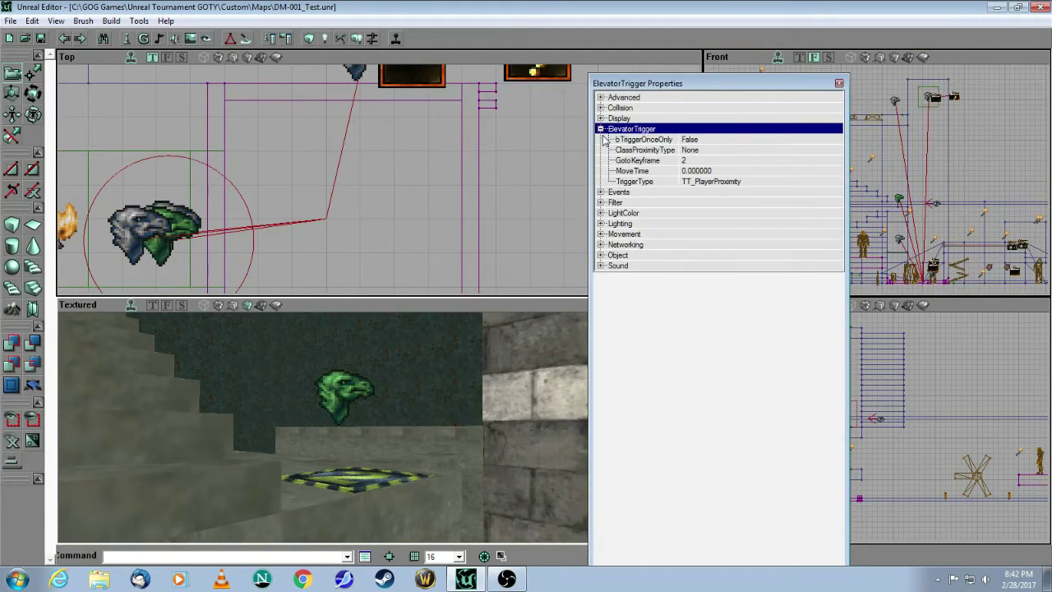
click(697, 163)
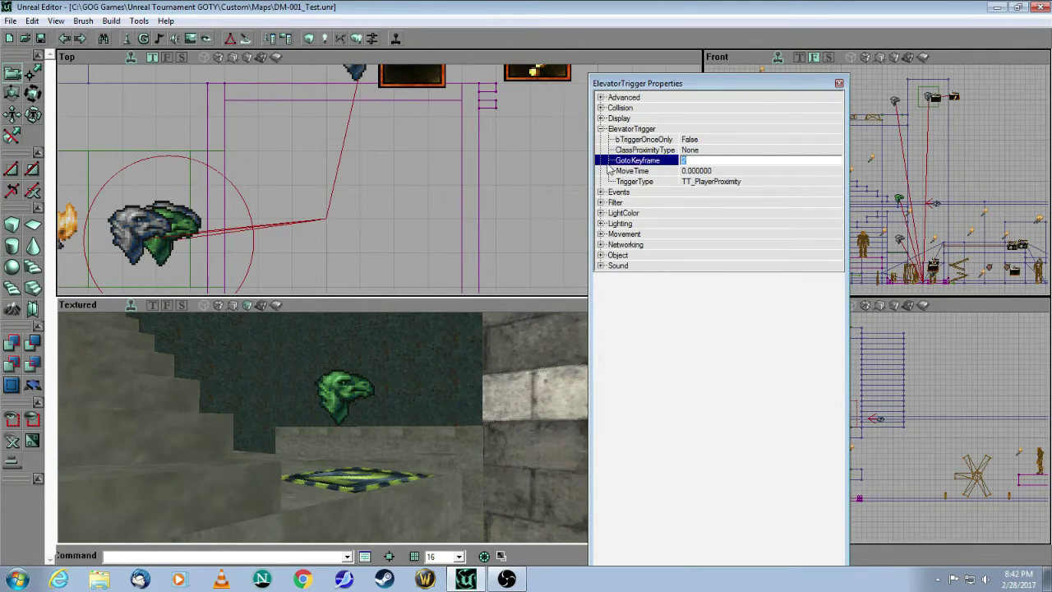
click(602, 192)
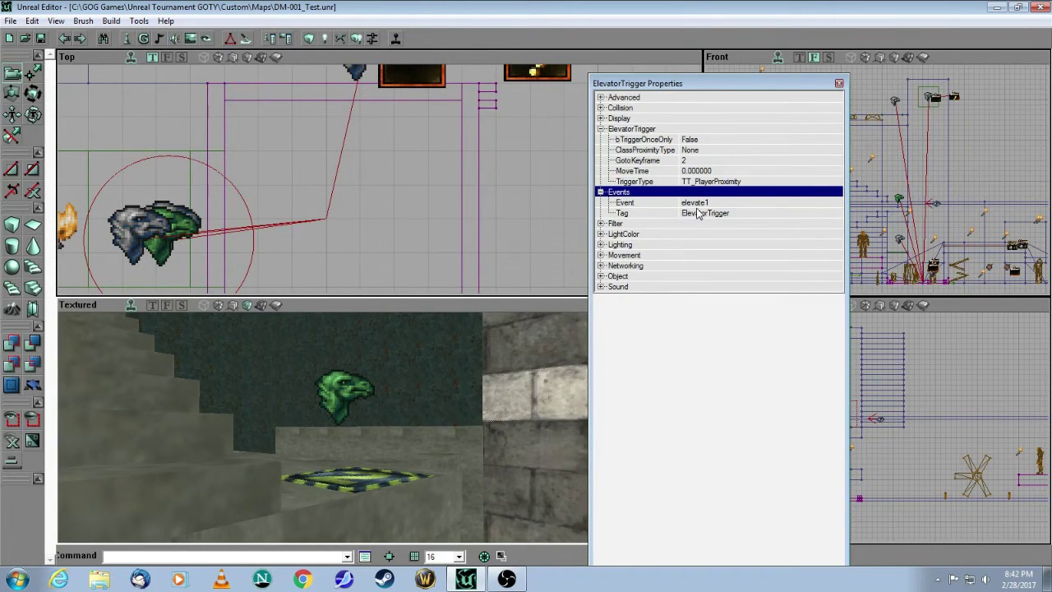
click(838, 84)
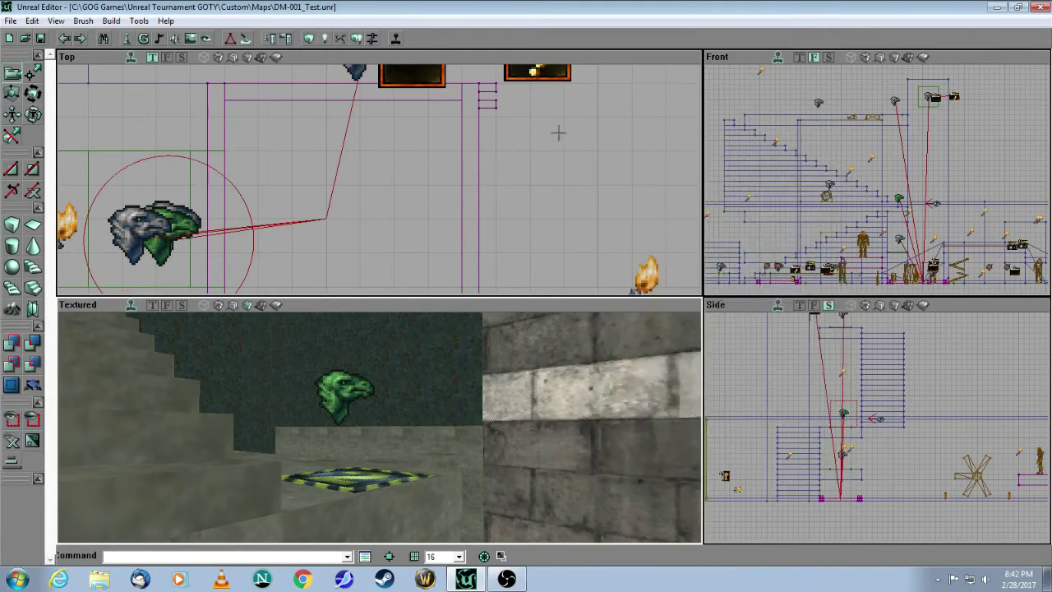
Inspect the GotoKeyframe and Event values of the ElevatorTrigger above the highest striped platform
scroll(378, 179, down, 3)
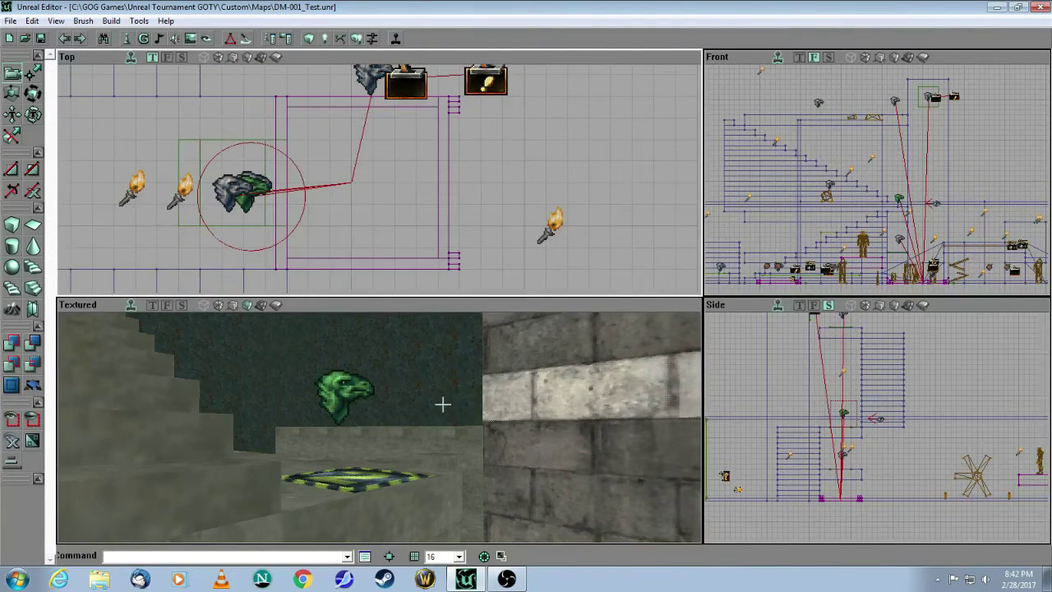
mouse_move(443, 404)
mouse_down()
mouse_move(443, 320)
mouse_move(442, 346)
mouse_up()
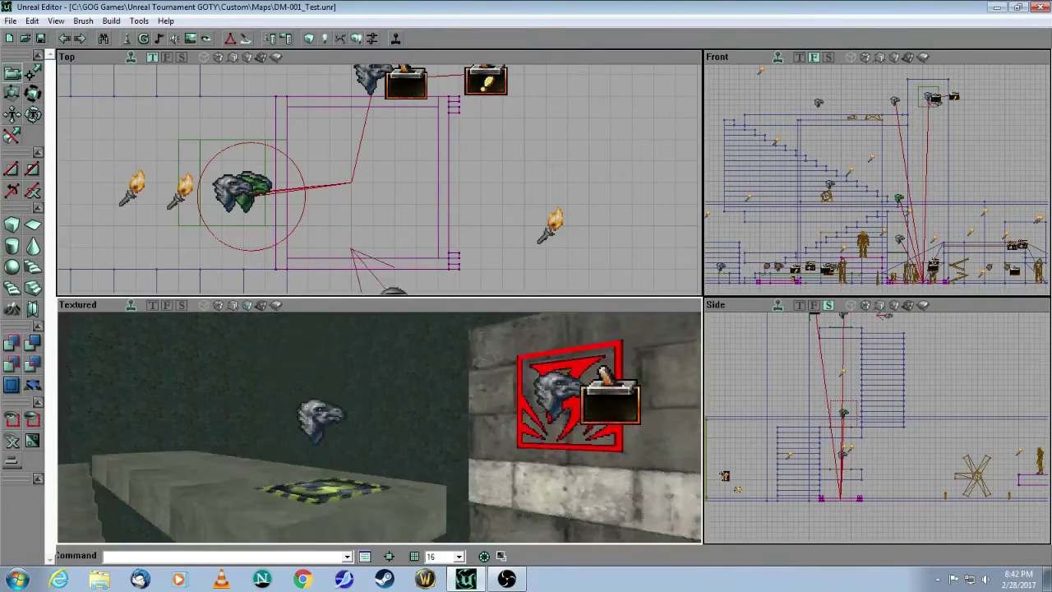
drag(403, 397, 402, 361)
right_click(341, 411)
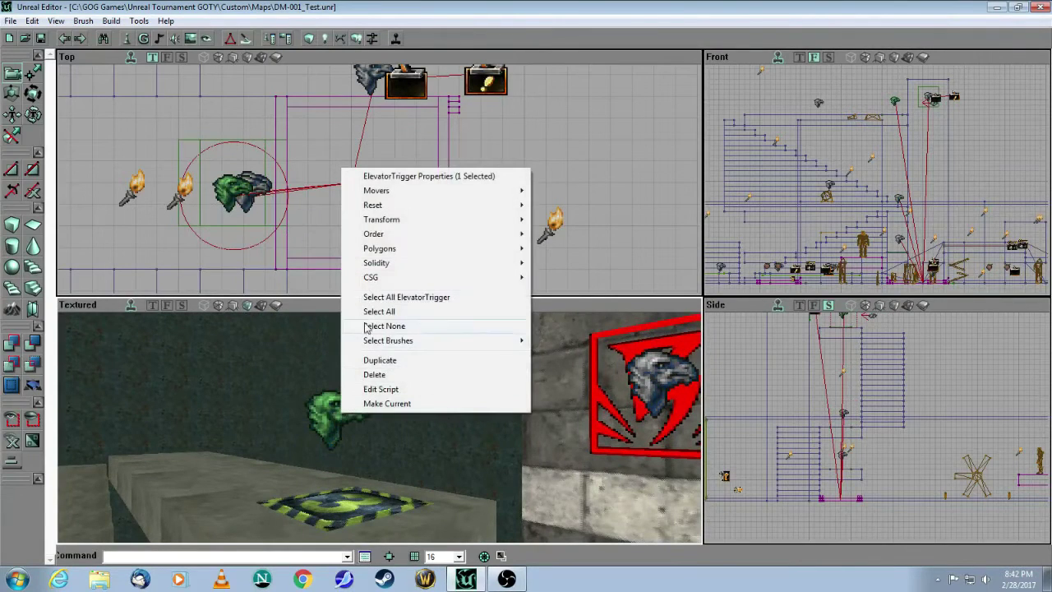
click(396, 176)
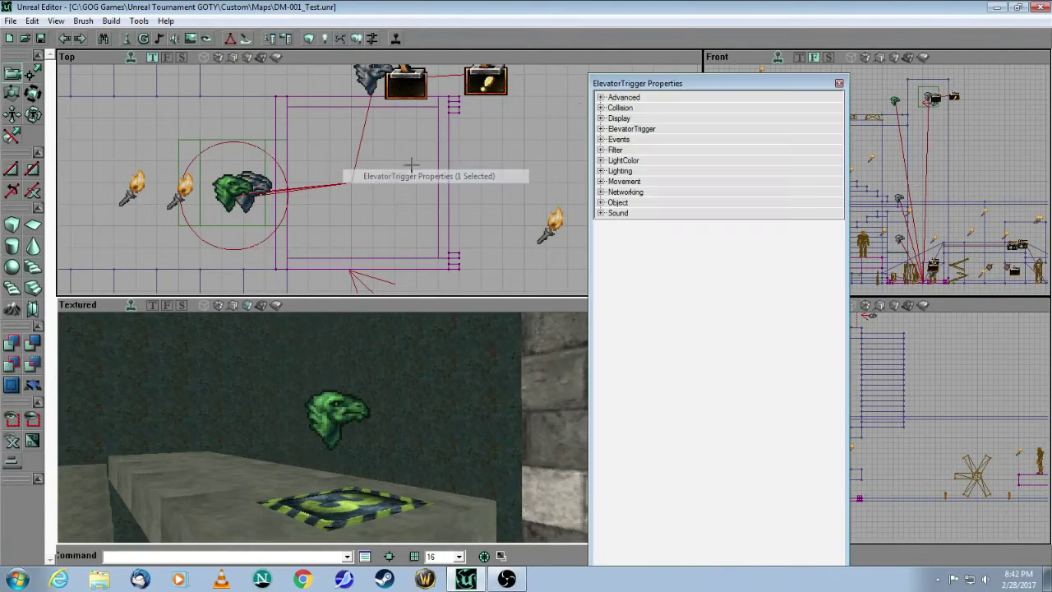
click(601, 129)
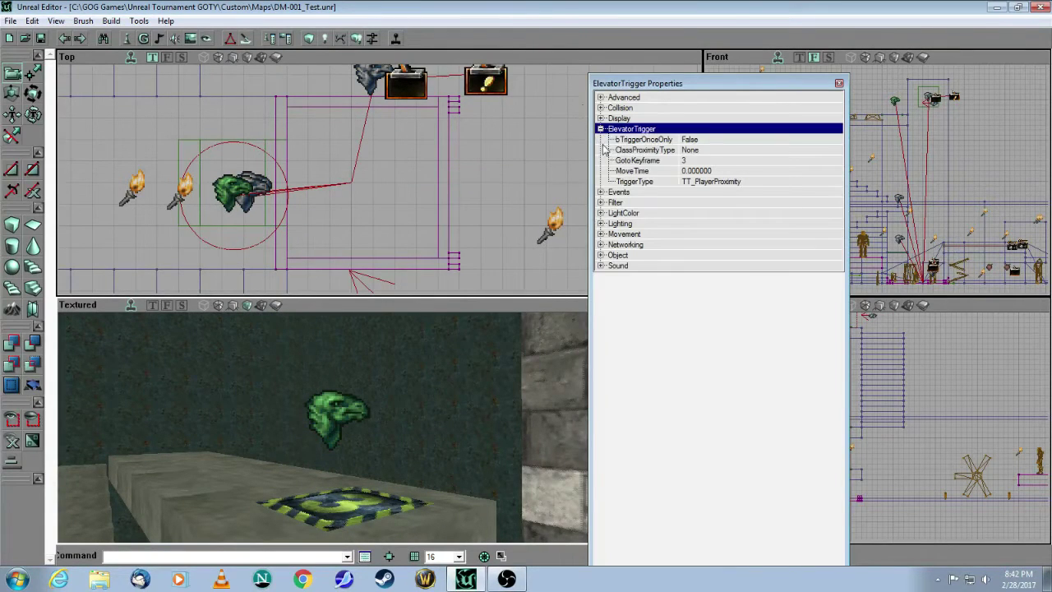
click(699, 161)
click(601, 192)
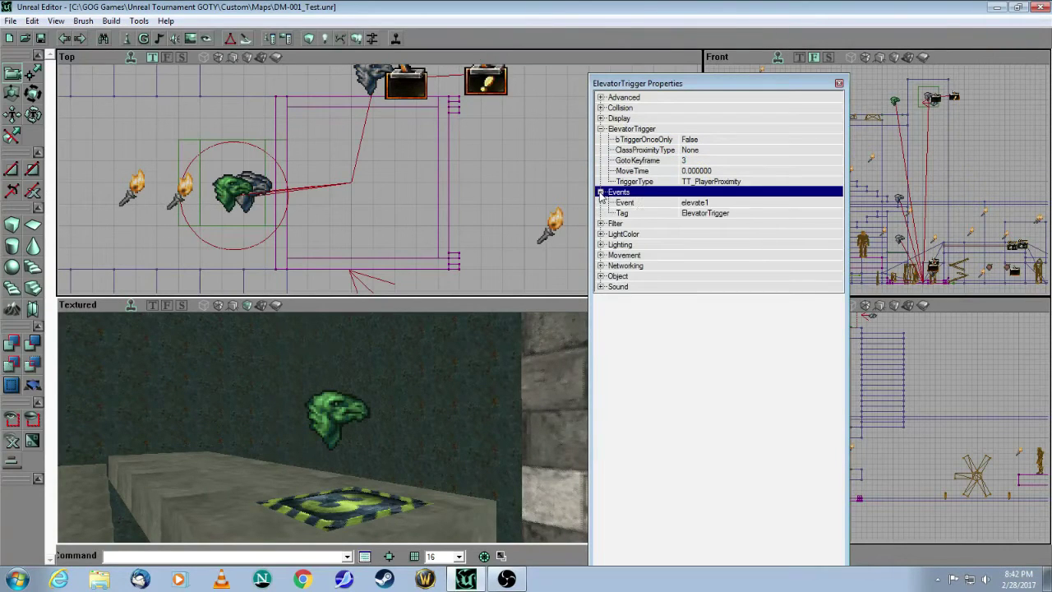
click(838, 84)
Inspect the GotoKeyframe and Event values of the ElevatorTrigger in front of the red emblem on the pillar
mouse_move(378, 428)
mouse_down()
mouse_move(386, 476)
mouse_move(393, 378)
mouse_move(389, 440)
mouse_up()
drag(456, 410, 460, 362)
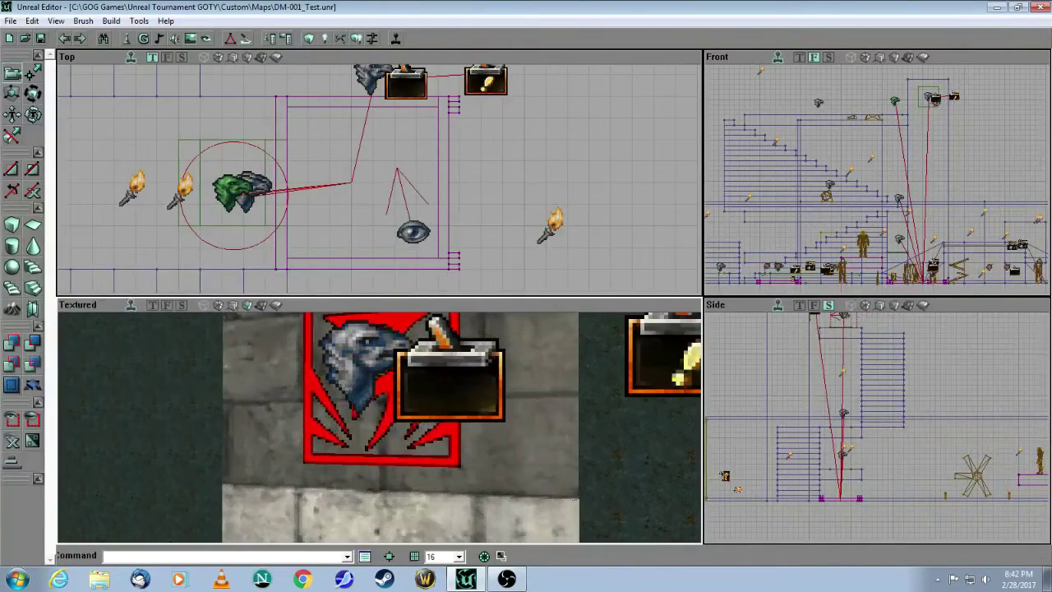
click(358, 361)
right_click(358, 361)
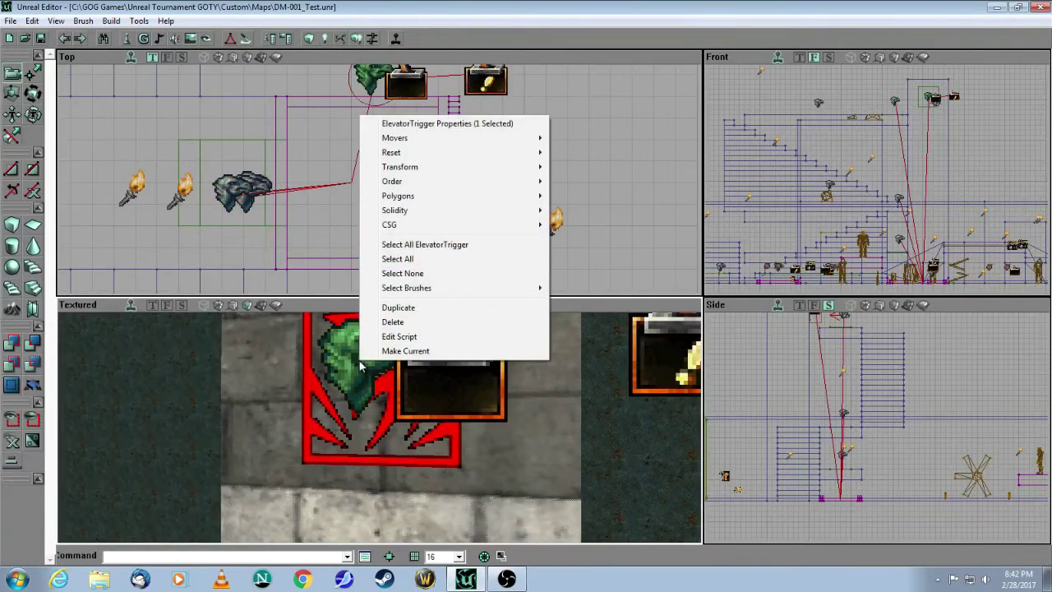
click(385, 125)
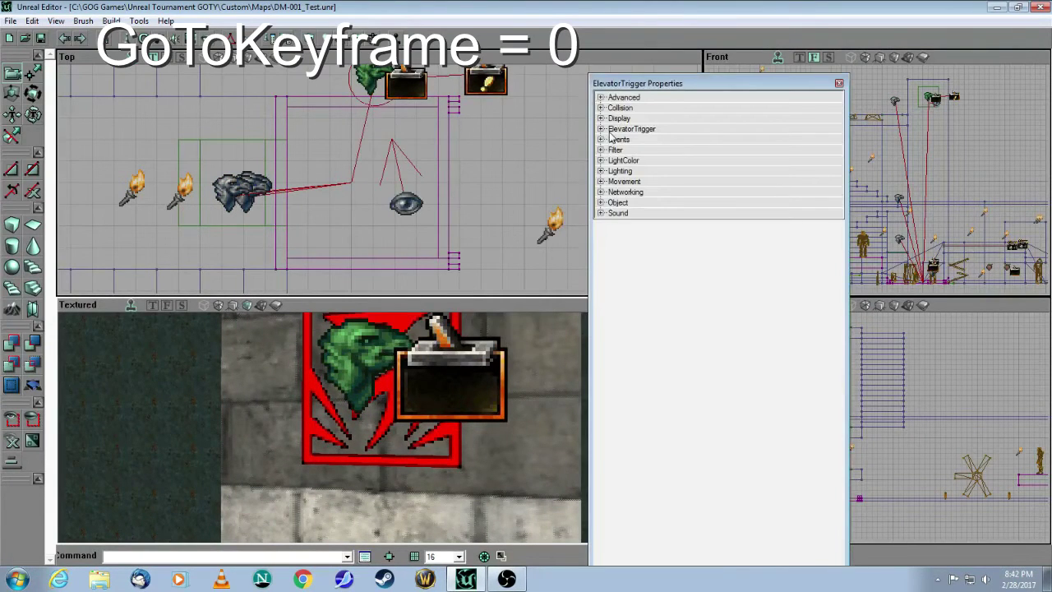
click(606, 131)
click(600, 130)
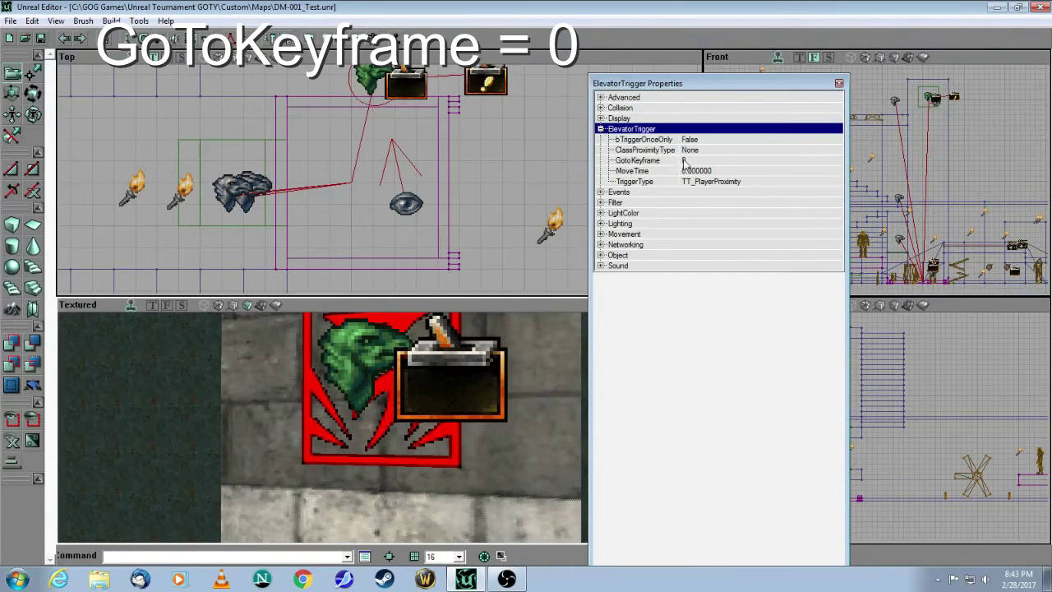
click(703, 163)
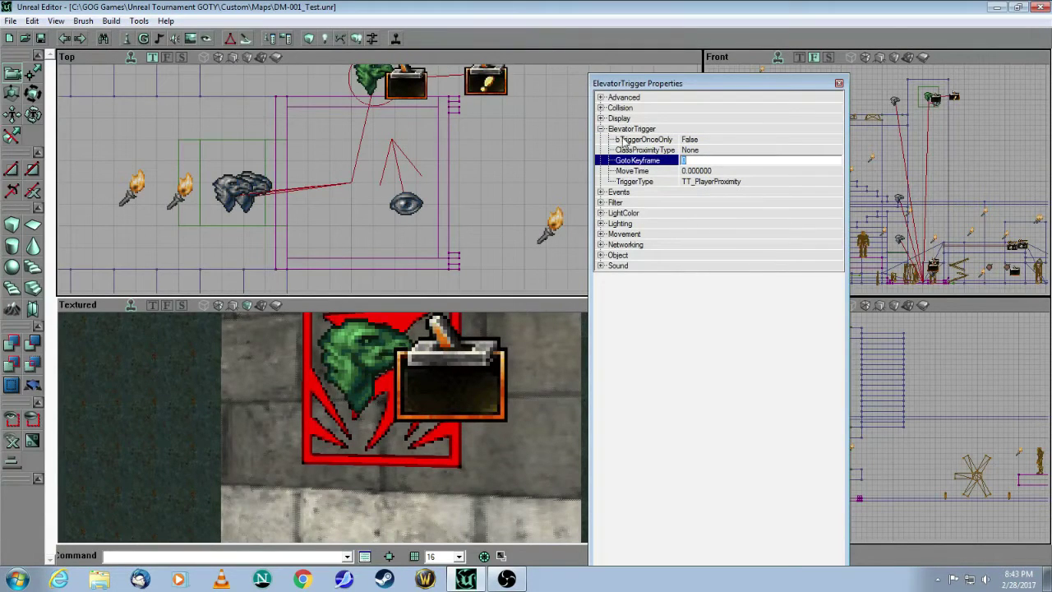
click(601, 192)
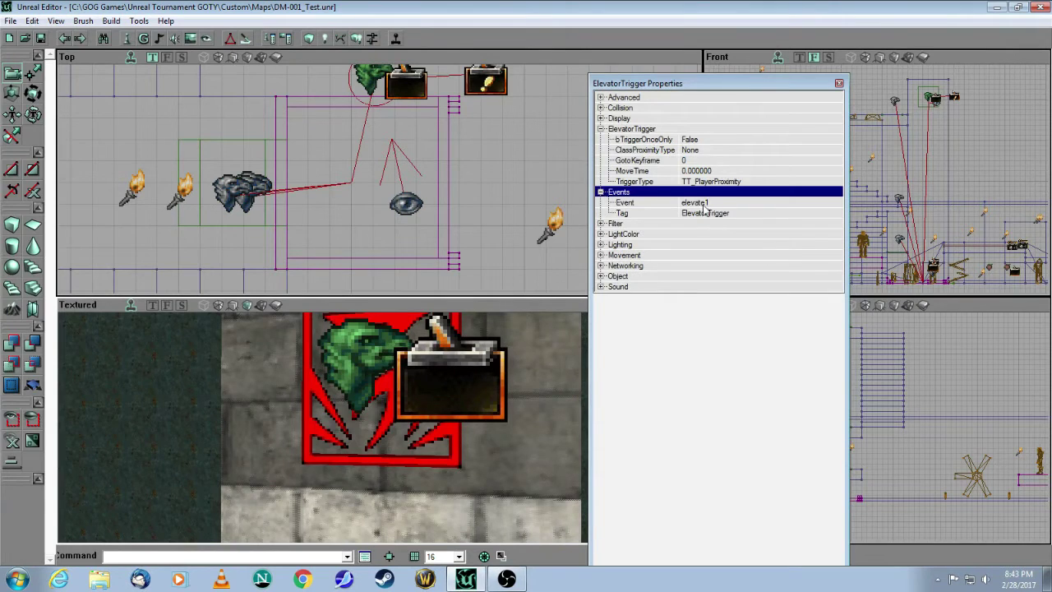
click(838, 84)
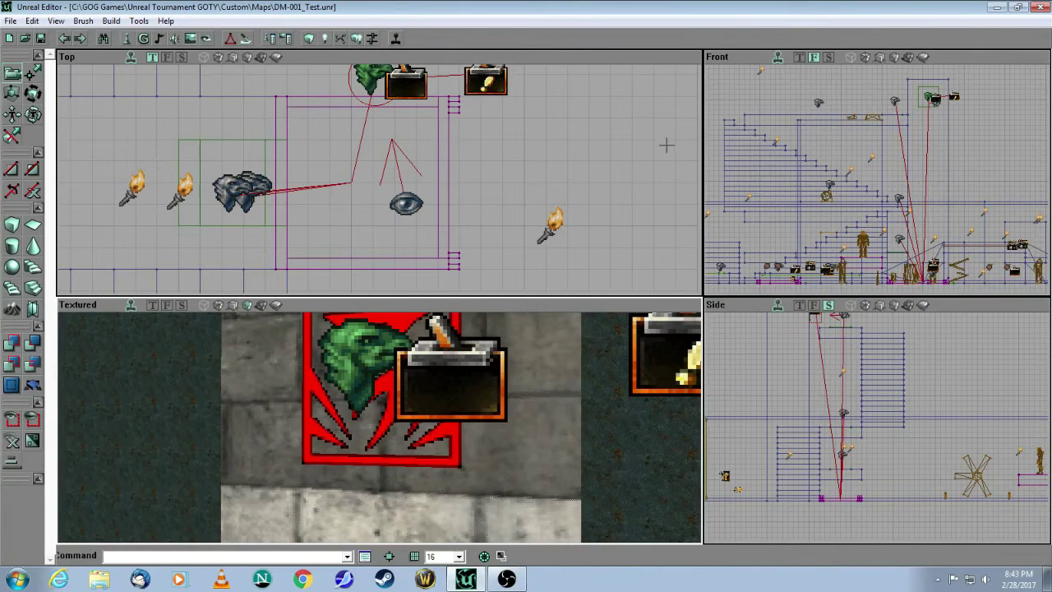
Select the two switch-box actors beside the red emblem in turn to point them out, and clear the selection
click(612, 178)
mouse_move(399, 415)
mouse_down()
mouse_move(399, 460)
mouse_move(399, 415)
mouse_up()
click(379, 407)
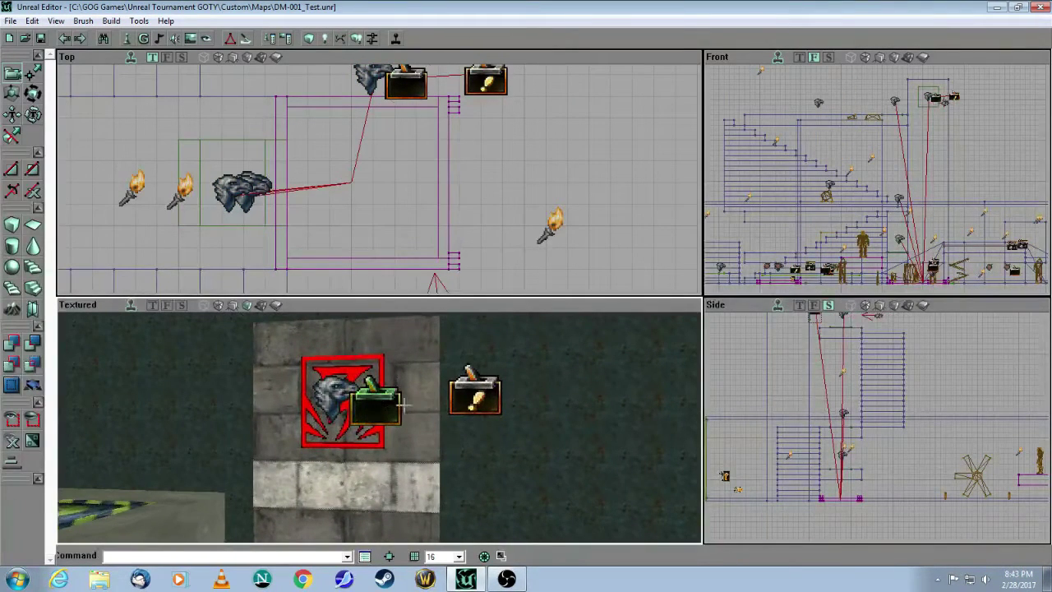
click(470, 396)
click(392, 406)
click(460, 395)
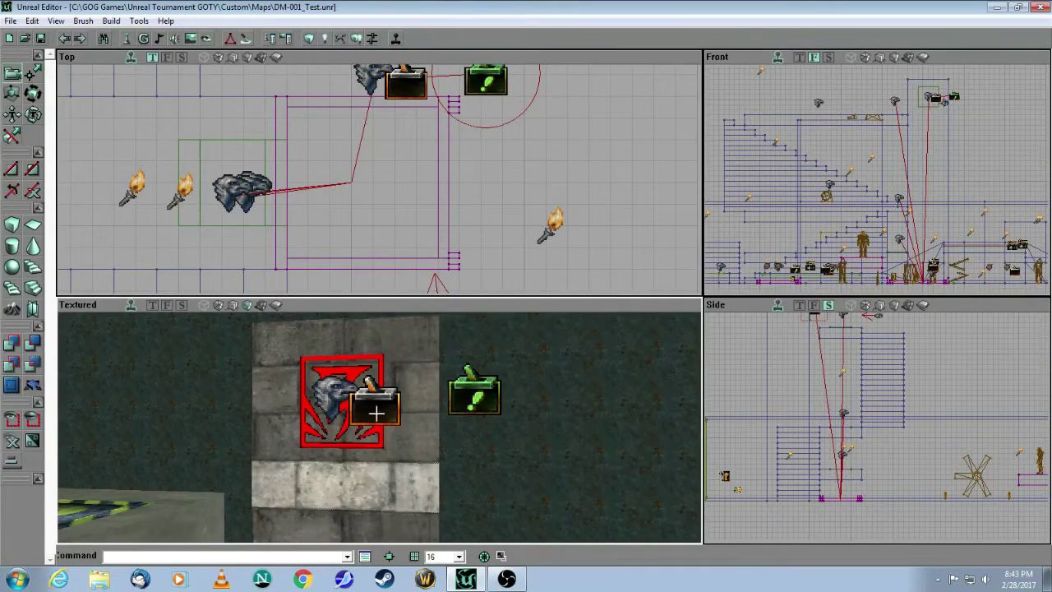
click(376, 412)
click(485, 397)
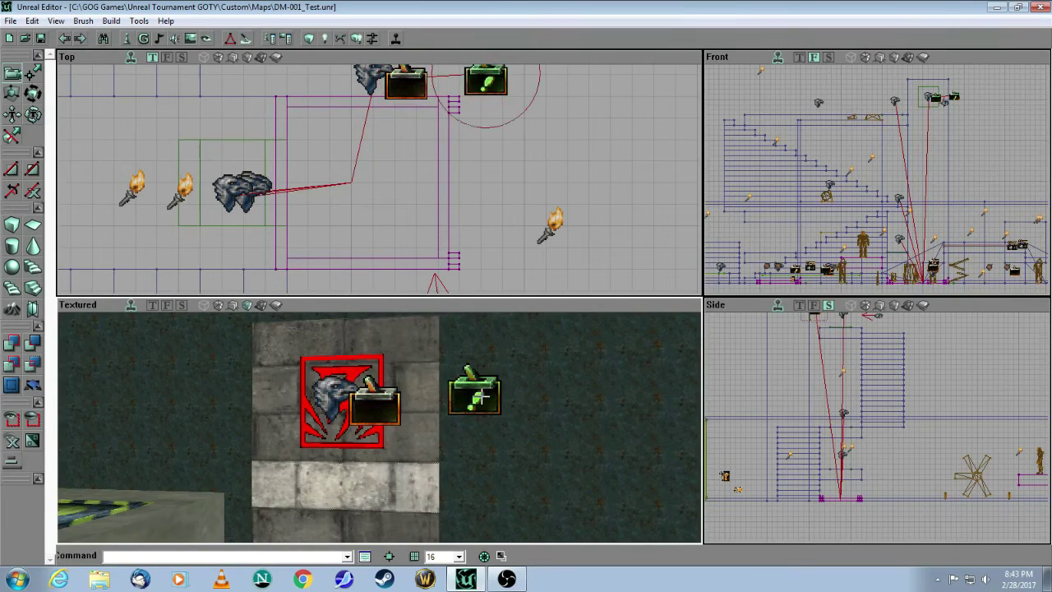
click(589, 234)
drag(510, 389, 516, 435)
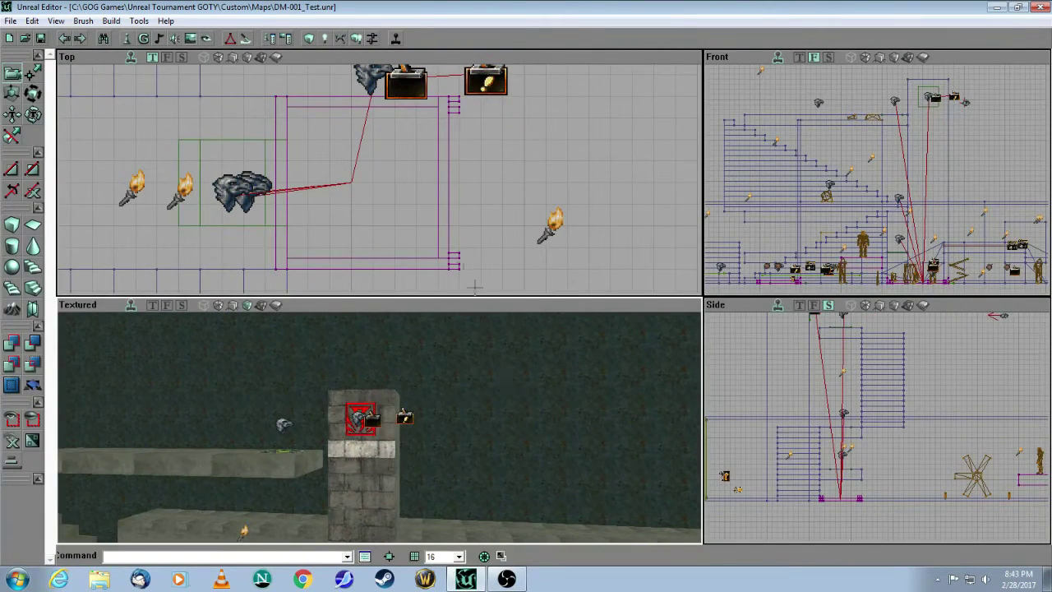
Play-test the map and step onto the elevator platform at ground level
click(358, 40)
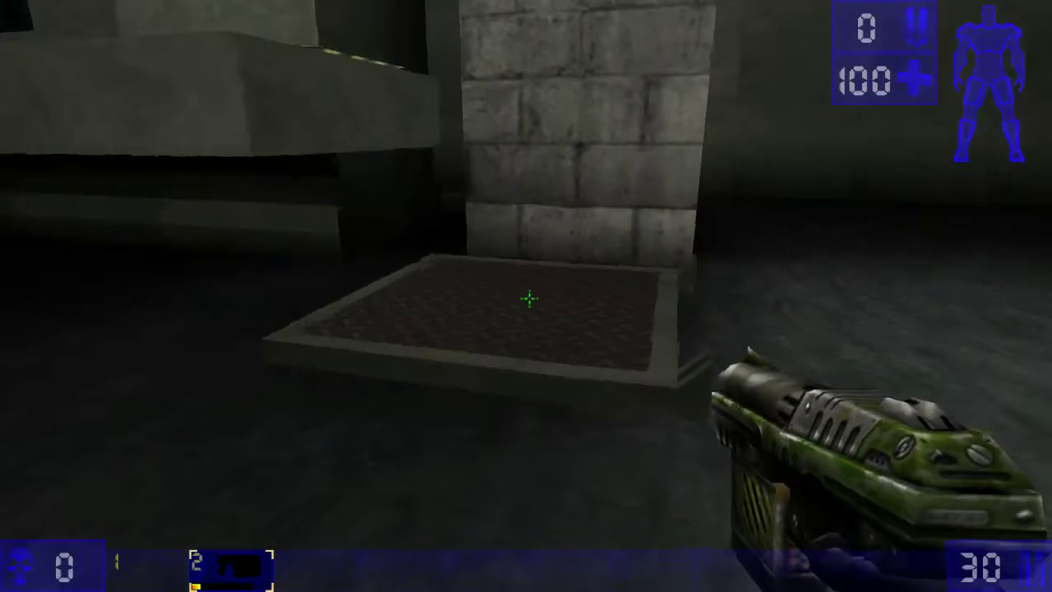
key(w)
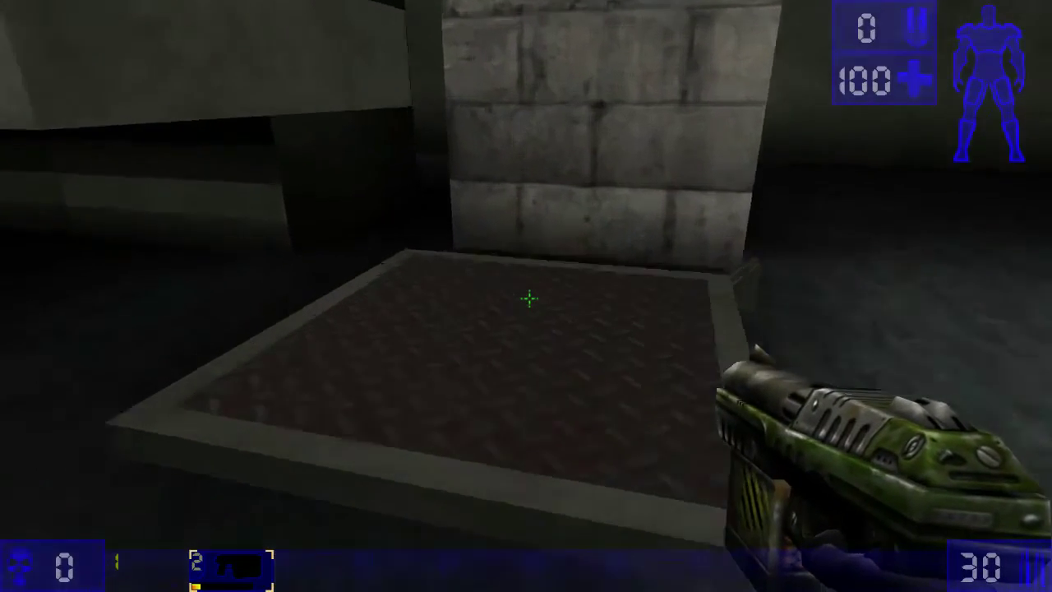
key(w)
key(s)
key(w)
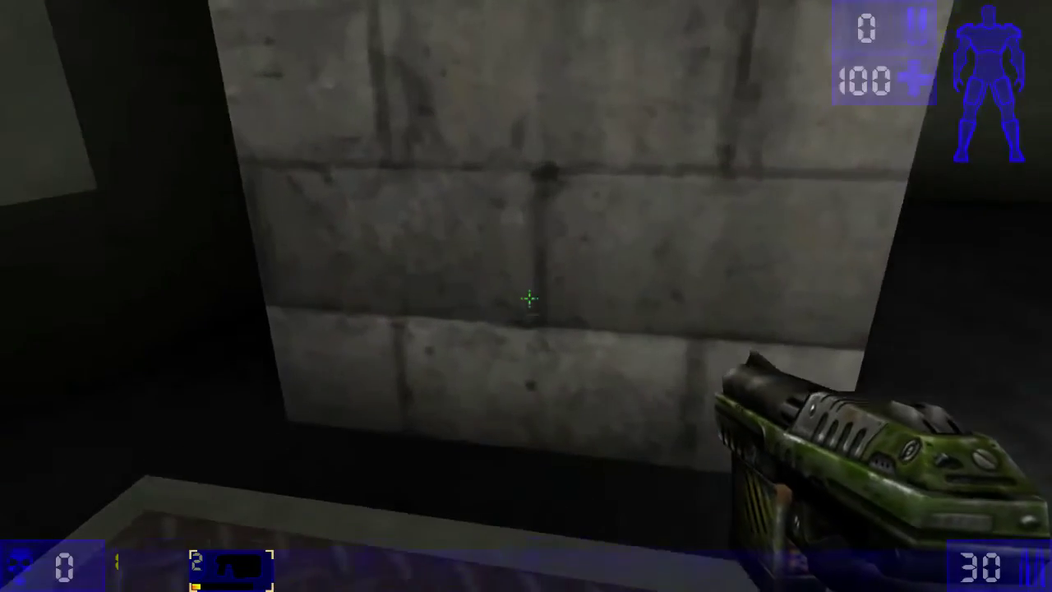
key(s)
key(w)
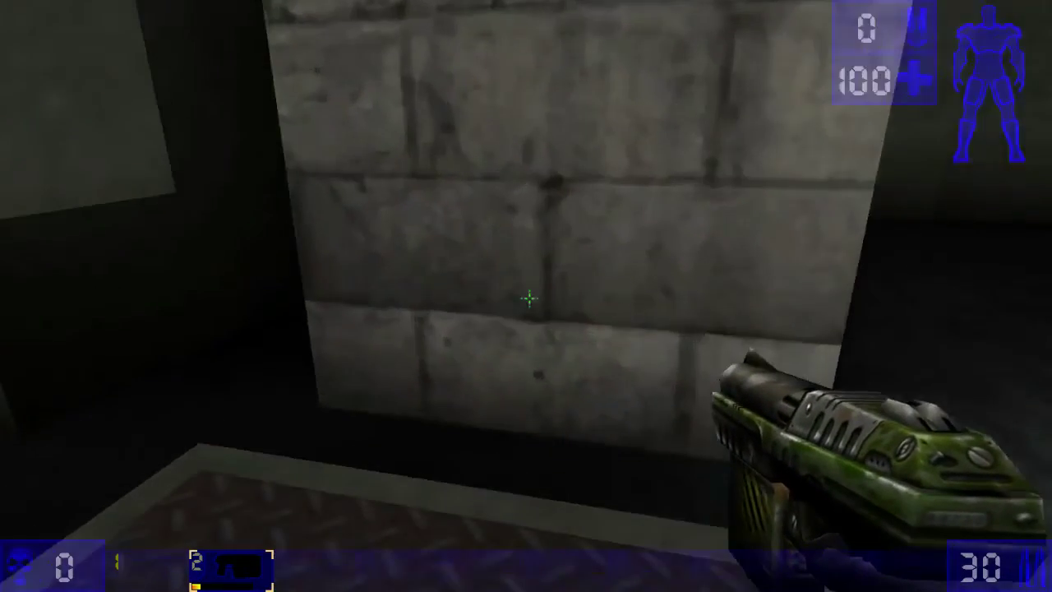
key(Left)
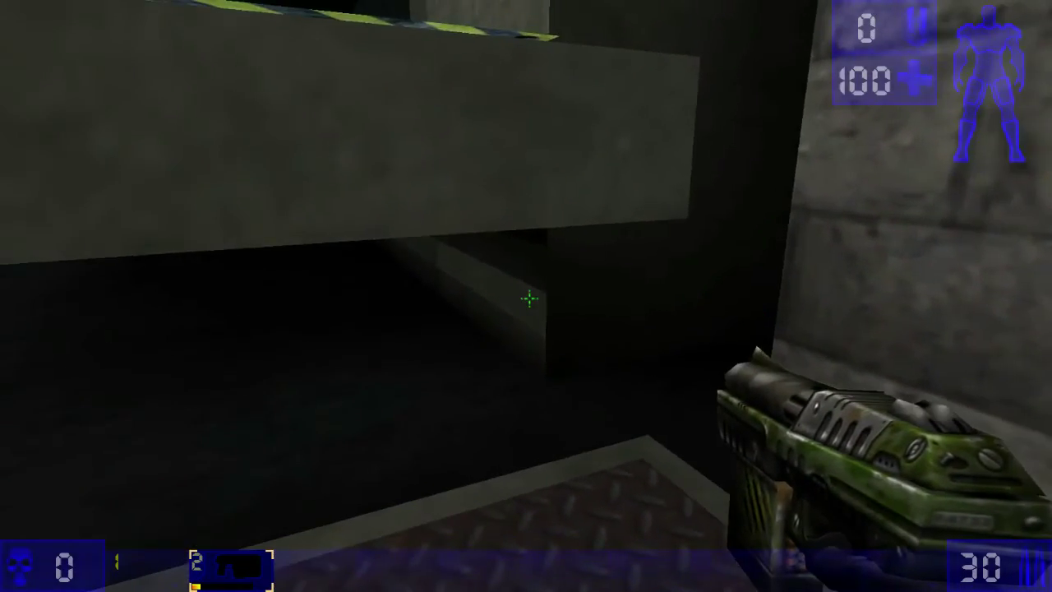
Walk around to the striped plate marked 1 beside the pillar to test calling the elevator to that stop
key(w)
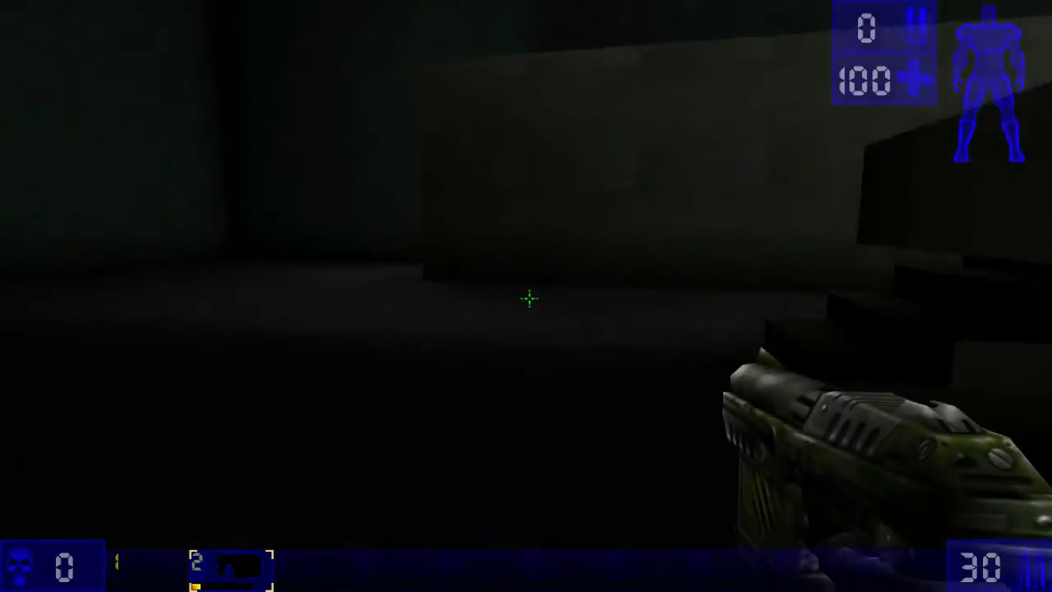
key(Right)
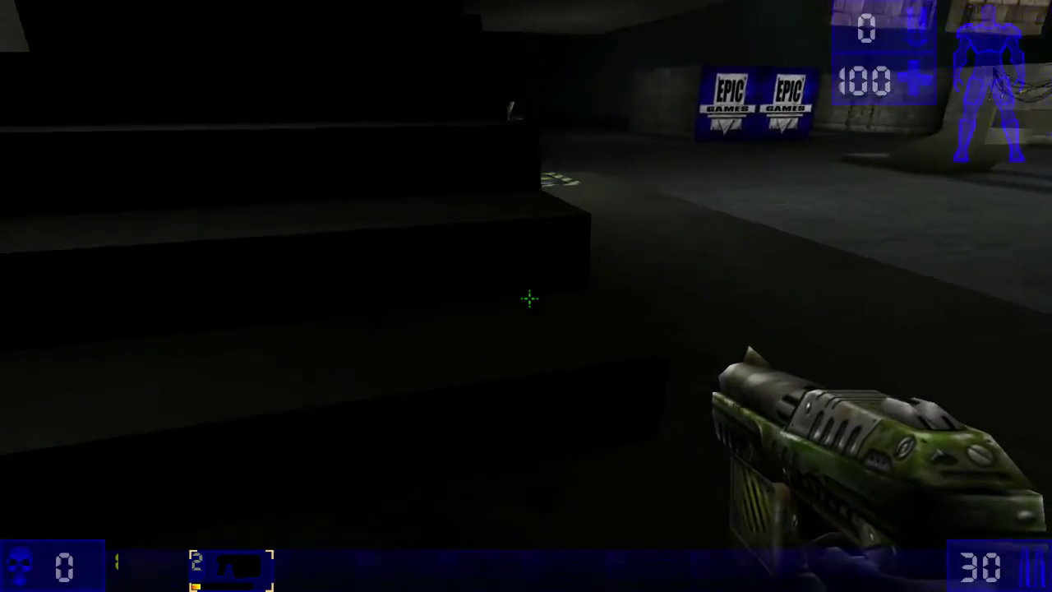
key(w)
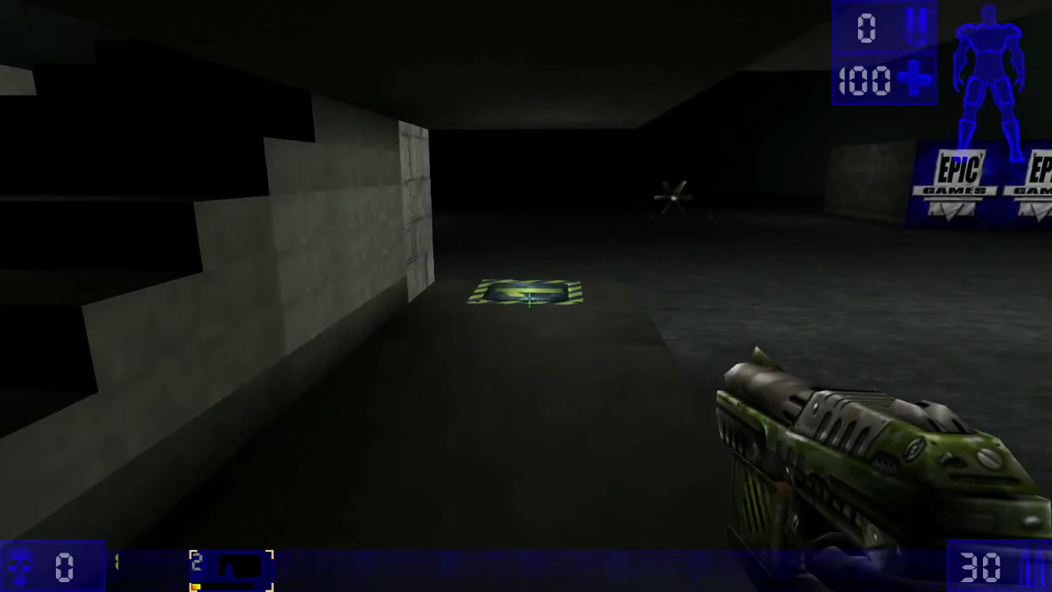
key(Right)
key(w)
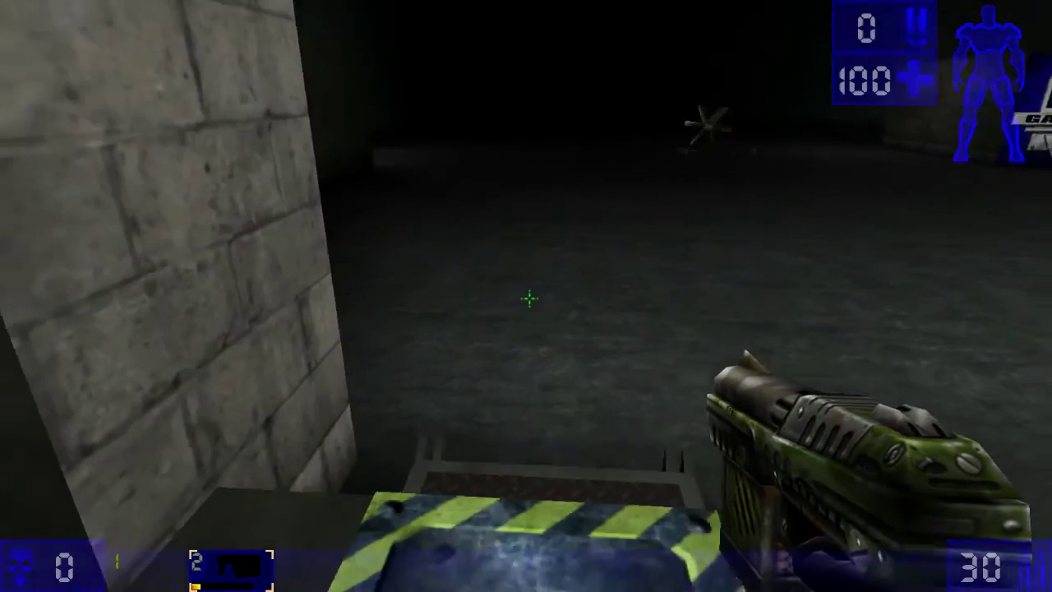
key(s)
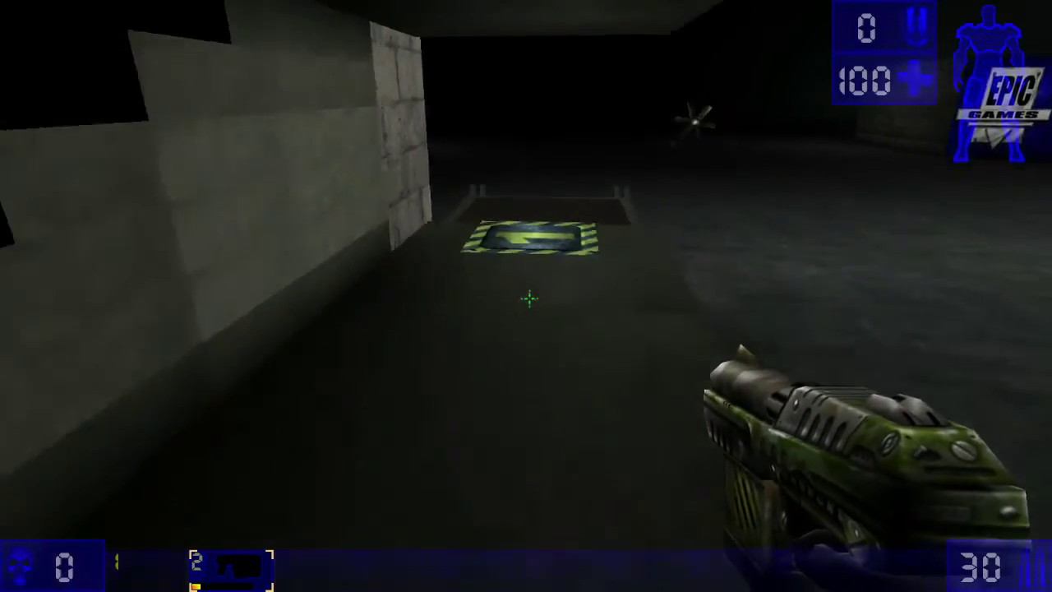
Climb to the striped plate marked 2 and test the elevator at that stop
key(a)
key(w)
key(Right)
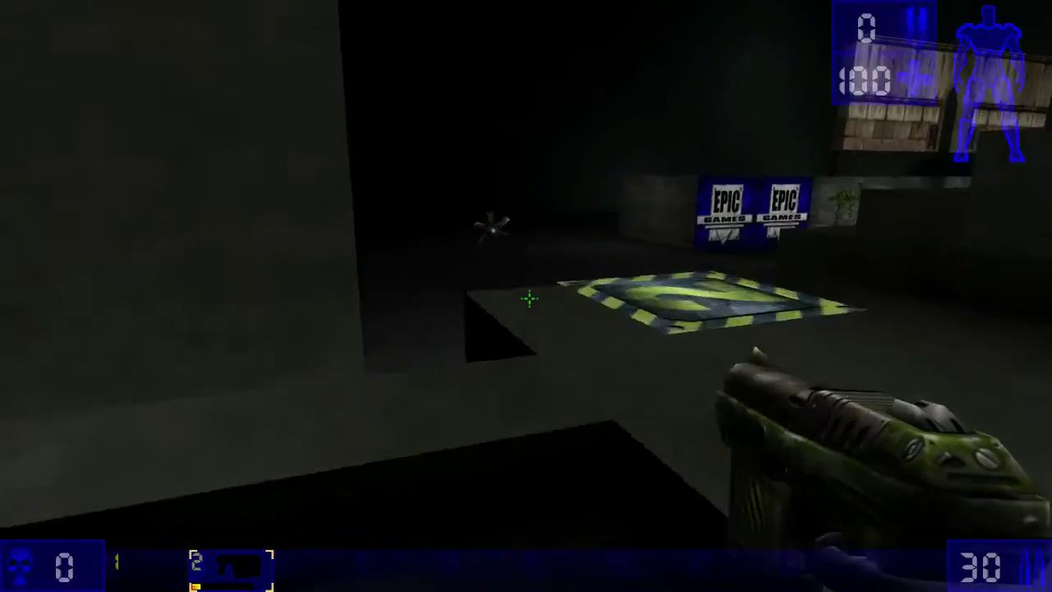
key(w)
key(w)
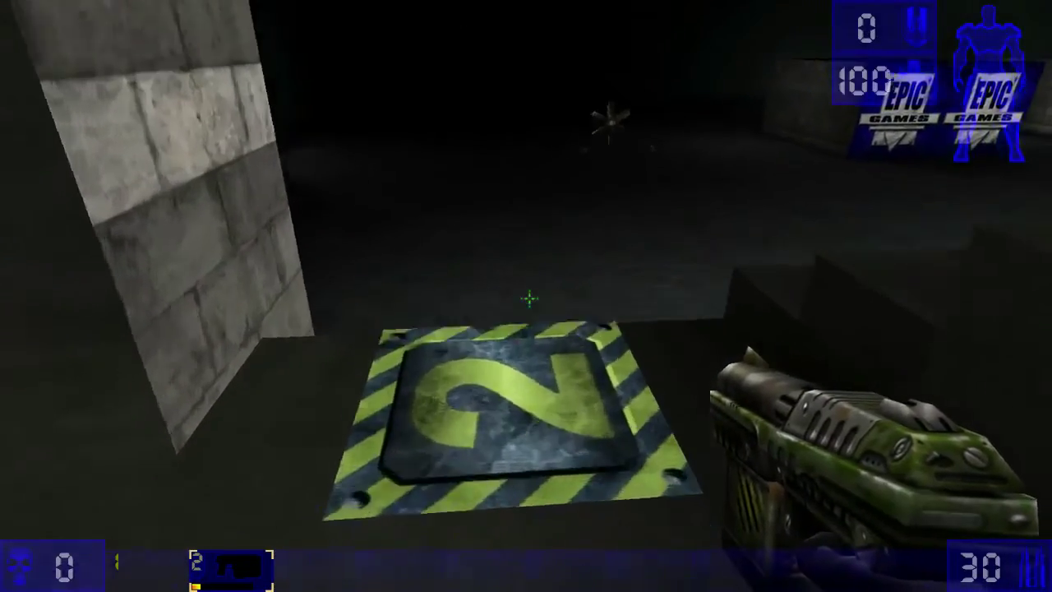
key(Left)
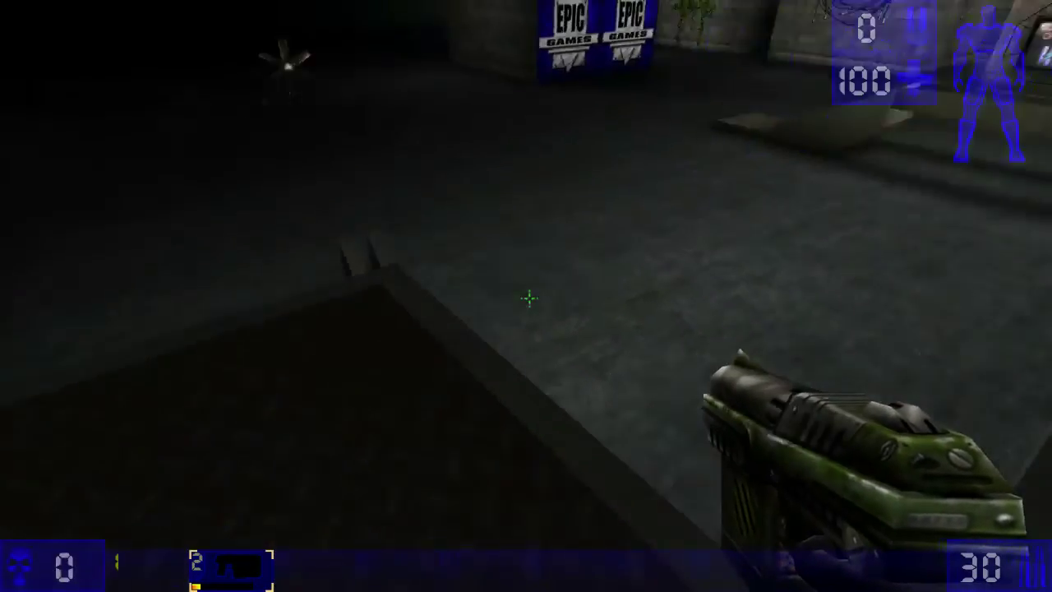
Climb the upper stairs to the highest striped plate and test calling the elevator there
key(w)
key(w)
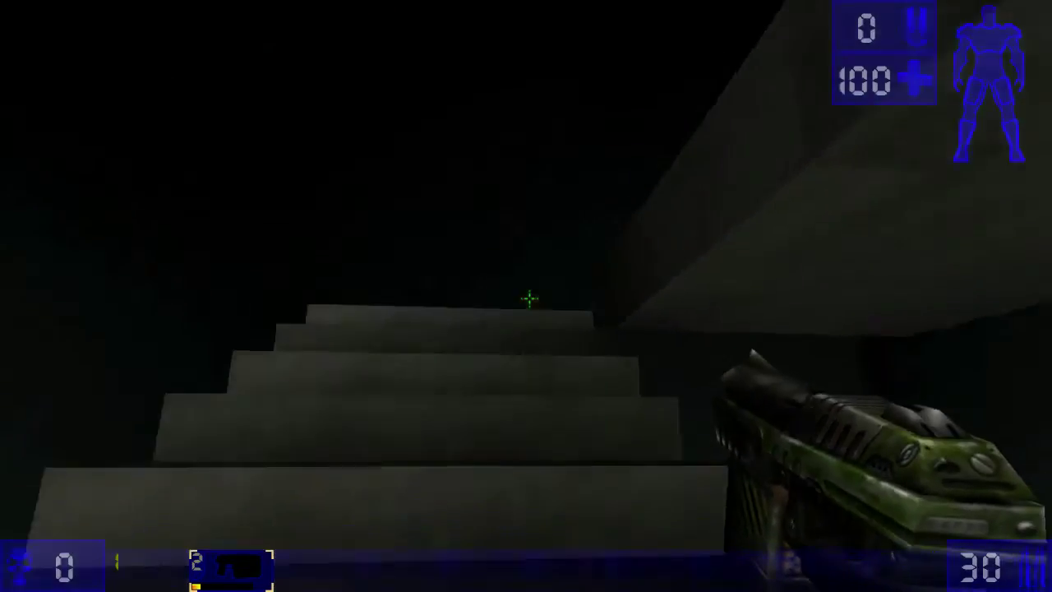
key(Right)
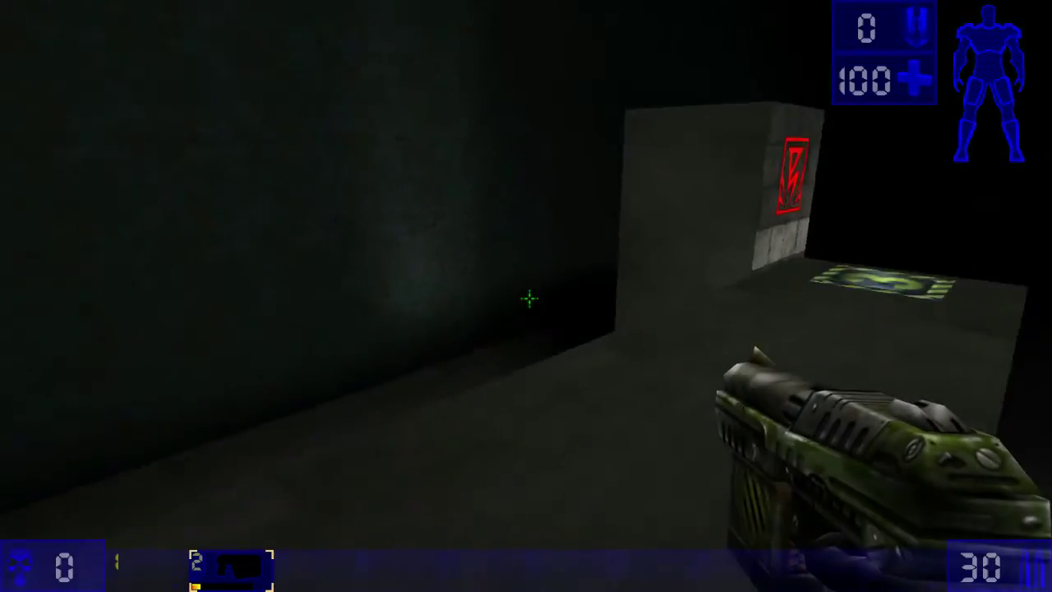
key(w)
key(w)
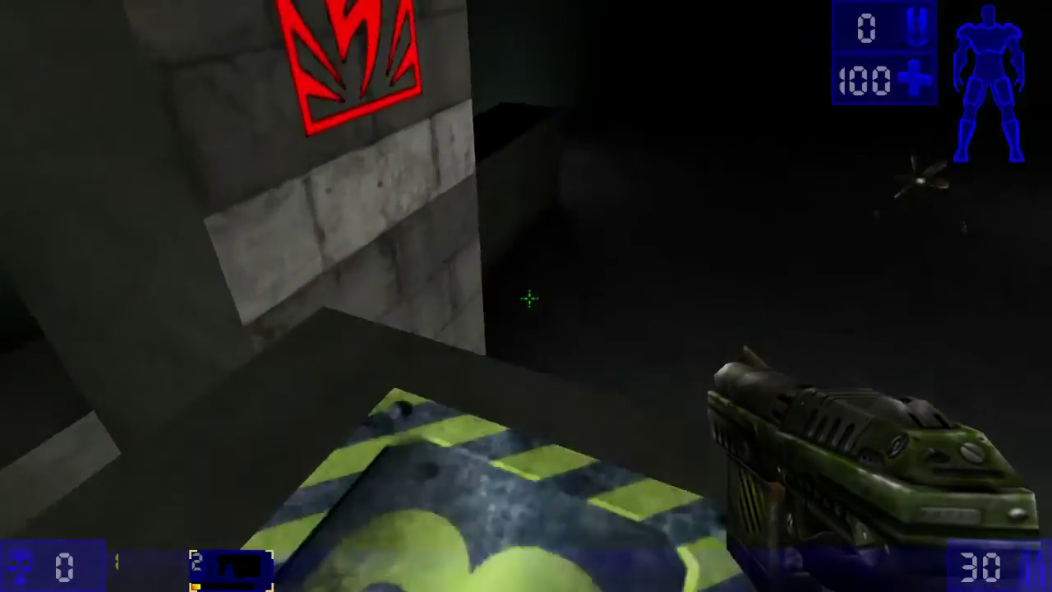
key(w)
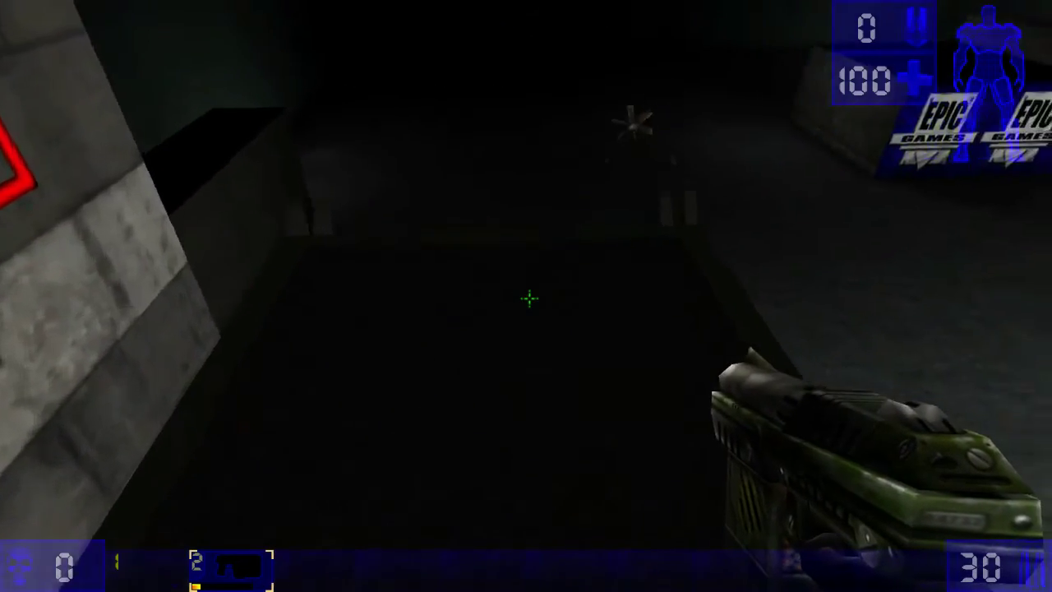
Stand on the raised elevator and walk into the red emblem on the pillar to test the ride down
key(Left)
key(s)
key(Left)
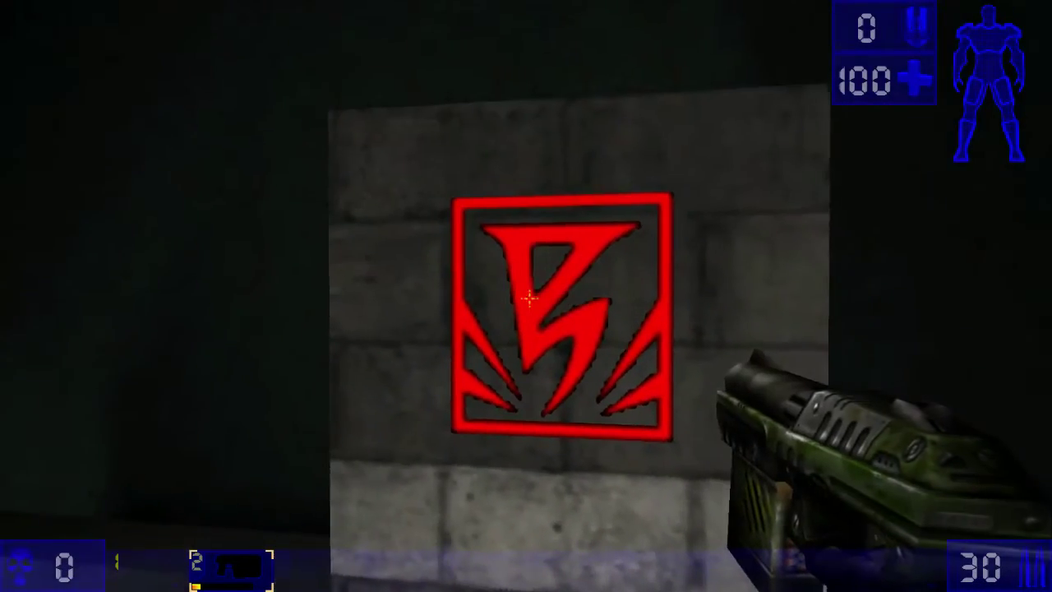
key(w)
key(w)
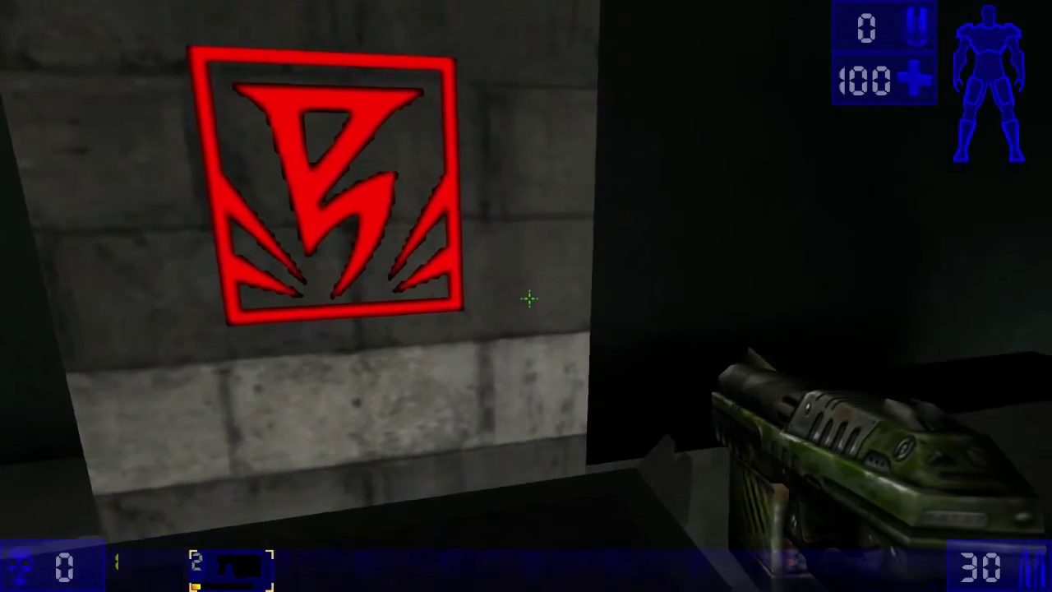
key(s)
key(w)
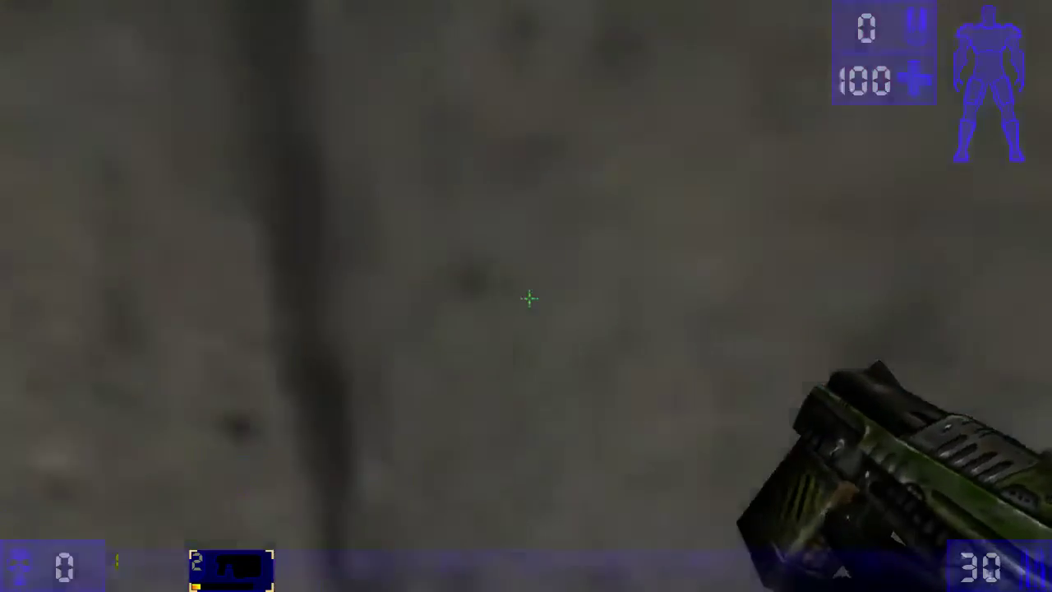
key(w)
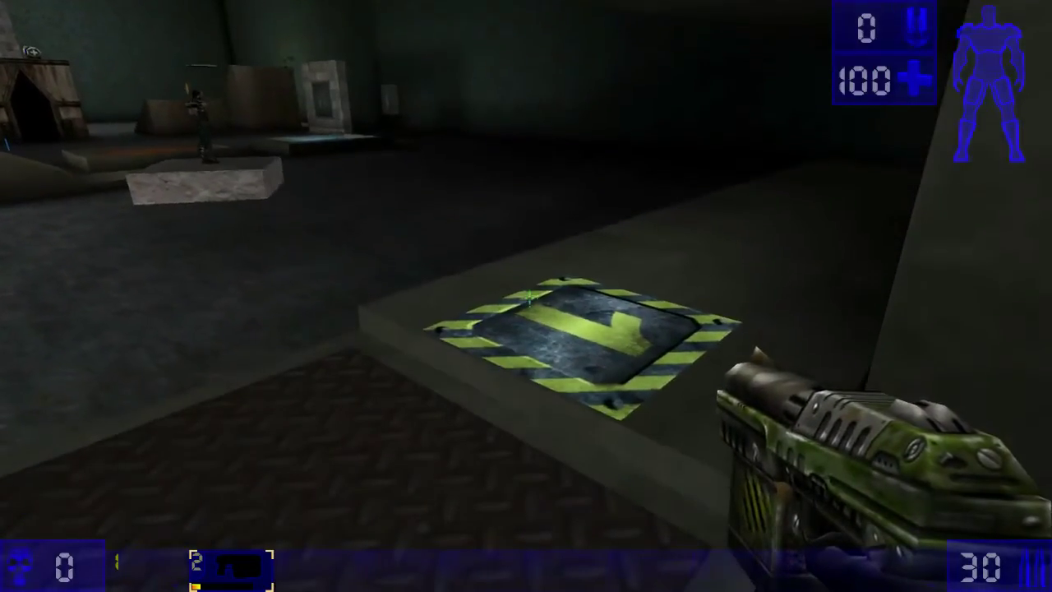
Step off the elevator at ground level and view the shaft and its stops from a distance
key(a)
key(s)
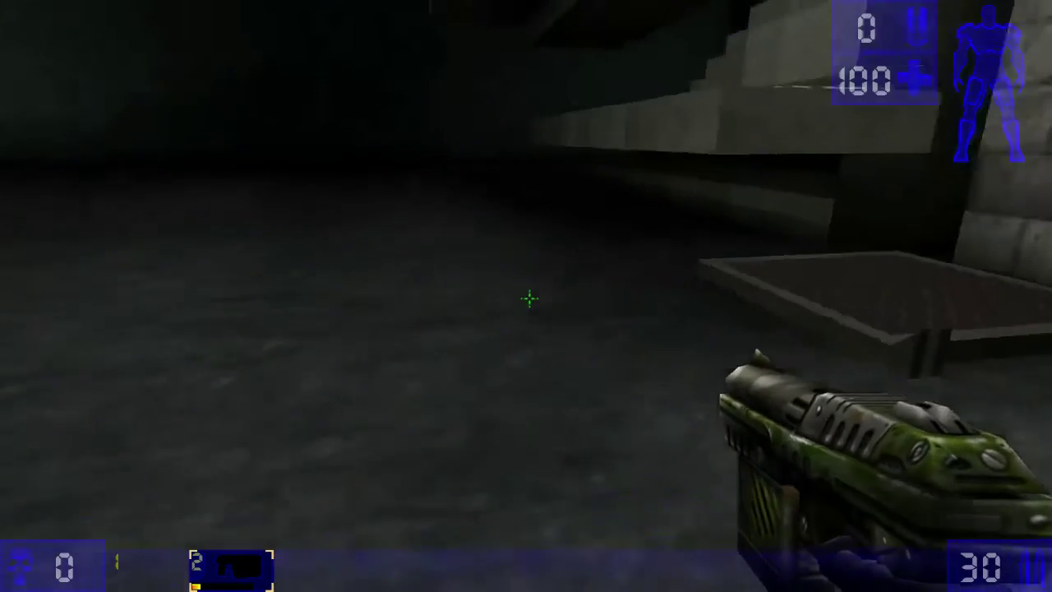
key(w)
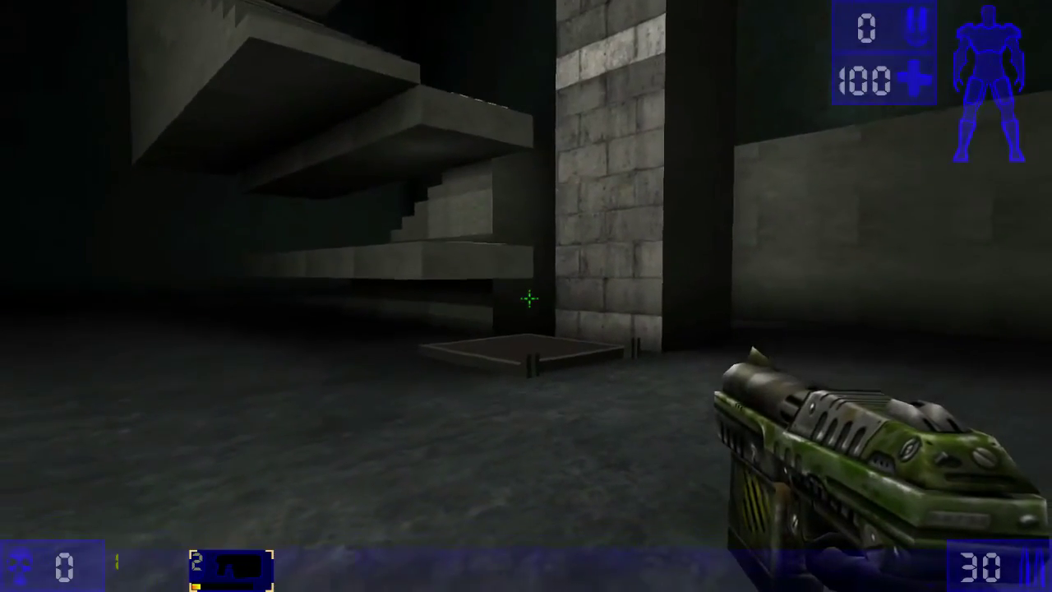
key(Page_Up)
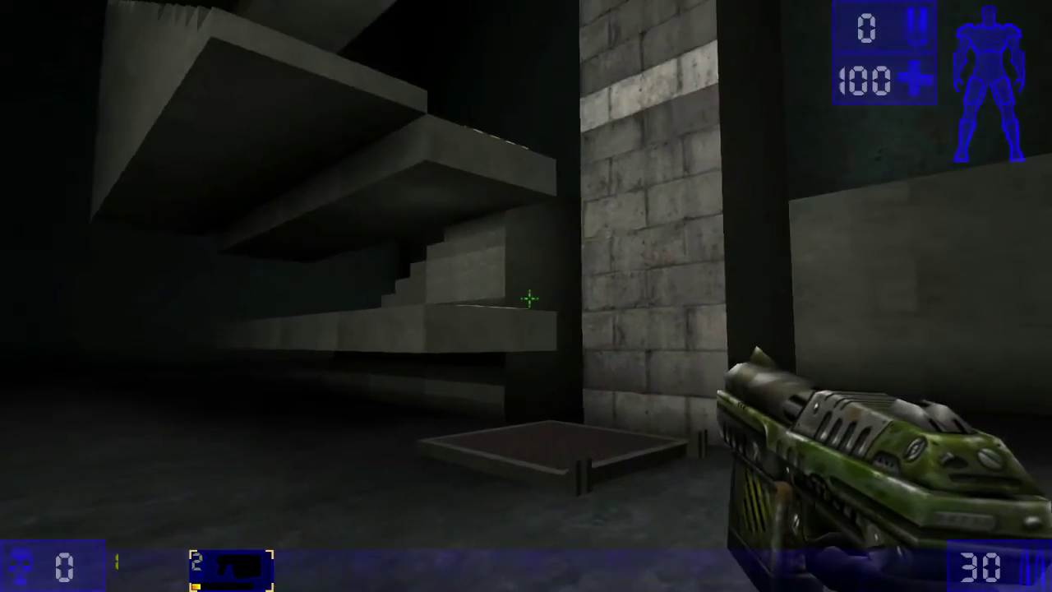
Walk from the elevator shaft around to the lower stairs and go up to the striped plate marked 2
key(Page_Up)
key(Page_Down)
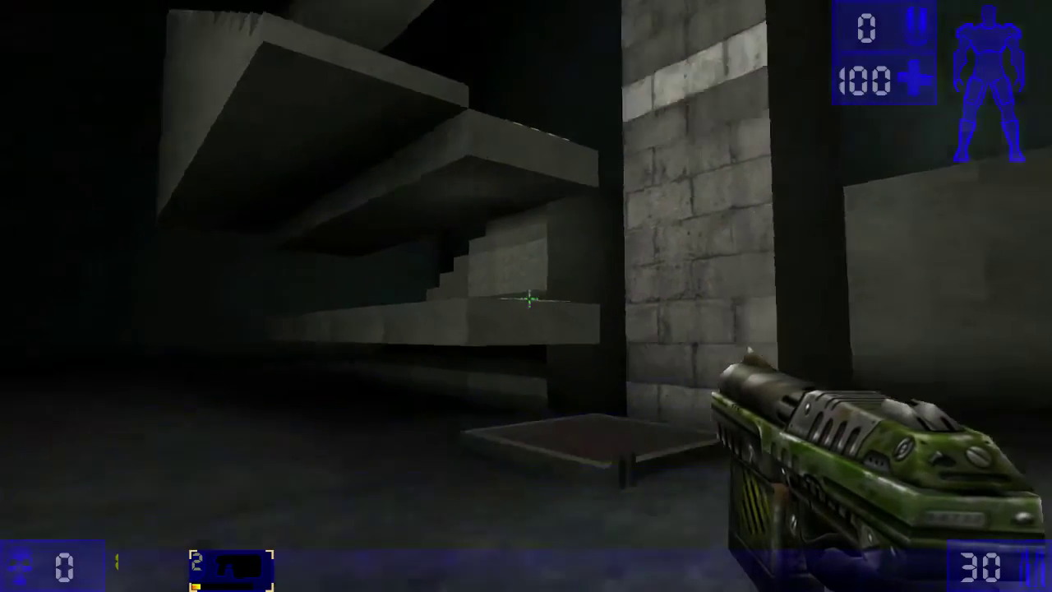
key(Page_Up)
key(Left)
key(Left)
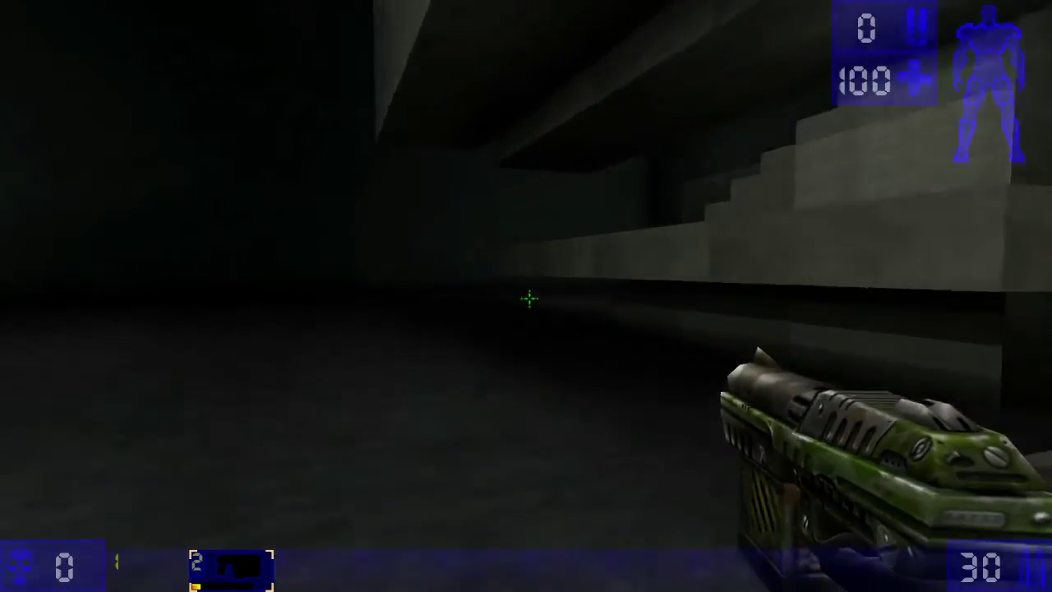
key(w)
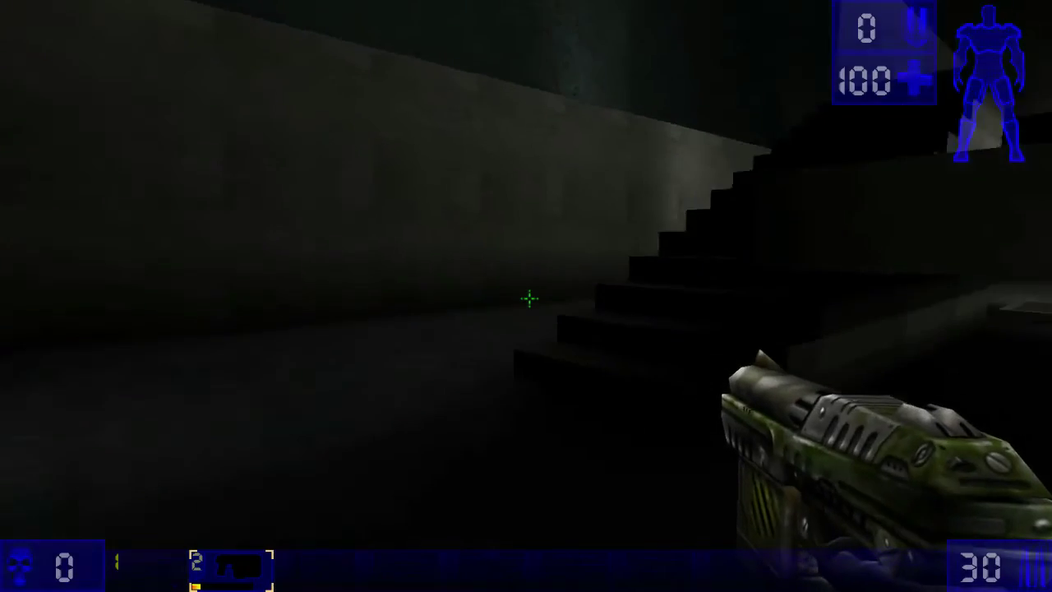
key(Right)
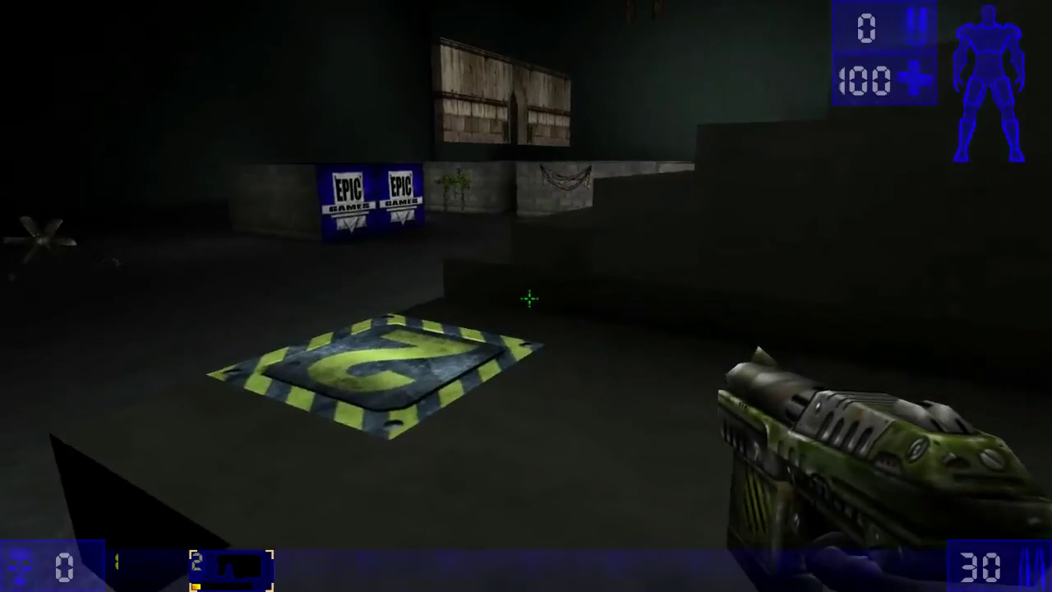
Climb the upper stairs to the striped plate marked 3 and test calling the elevator from there
key(w)
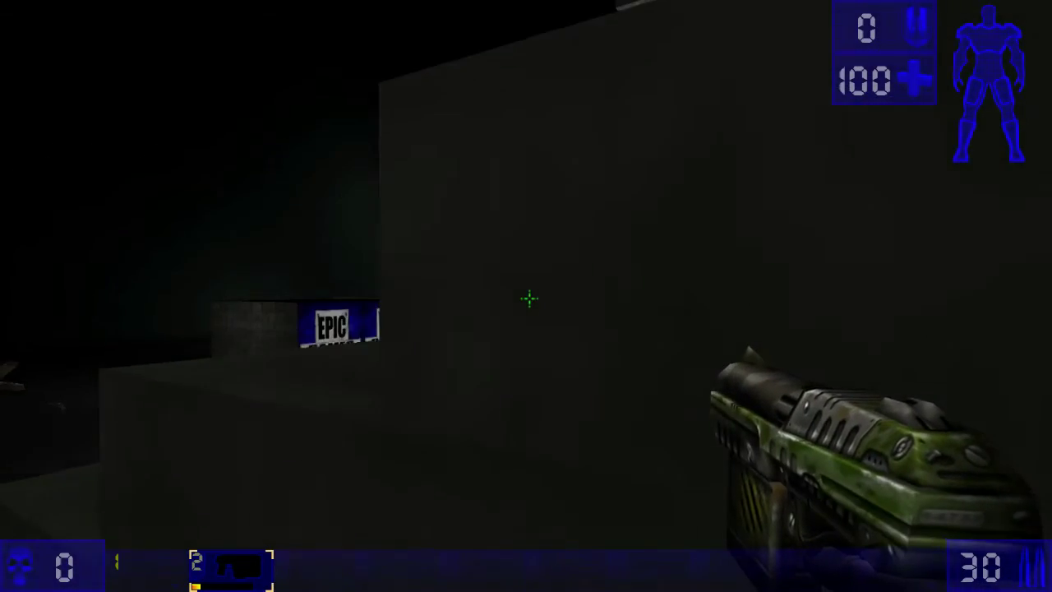
key(w)
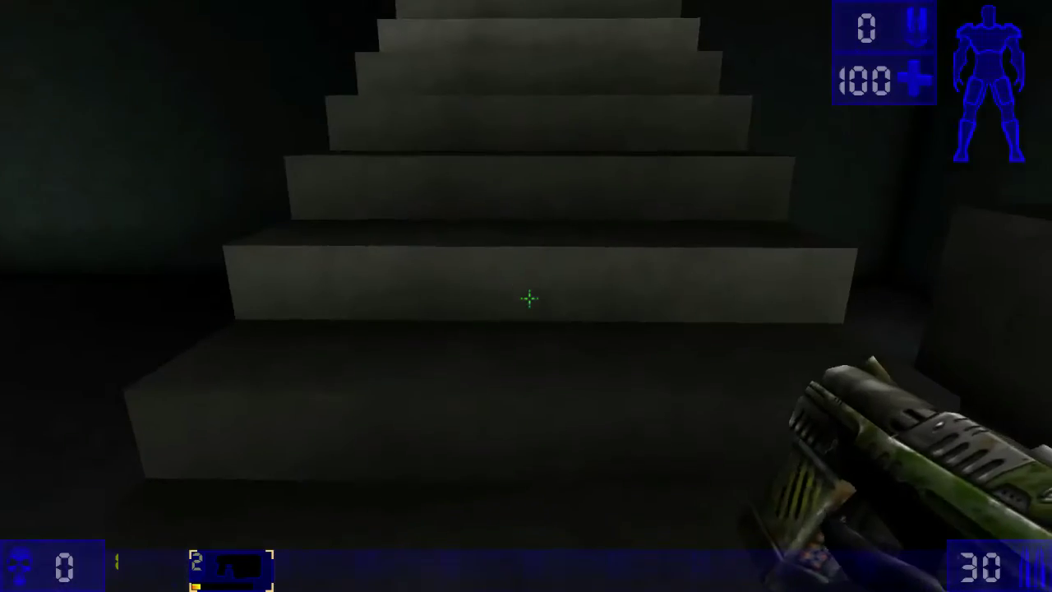
key(w)
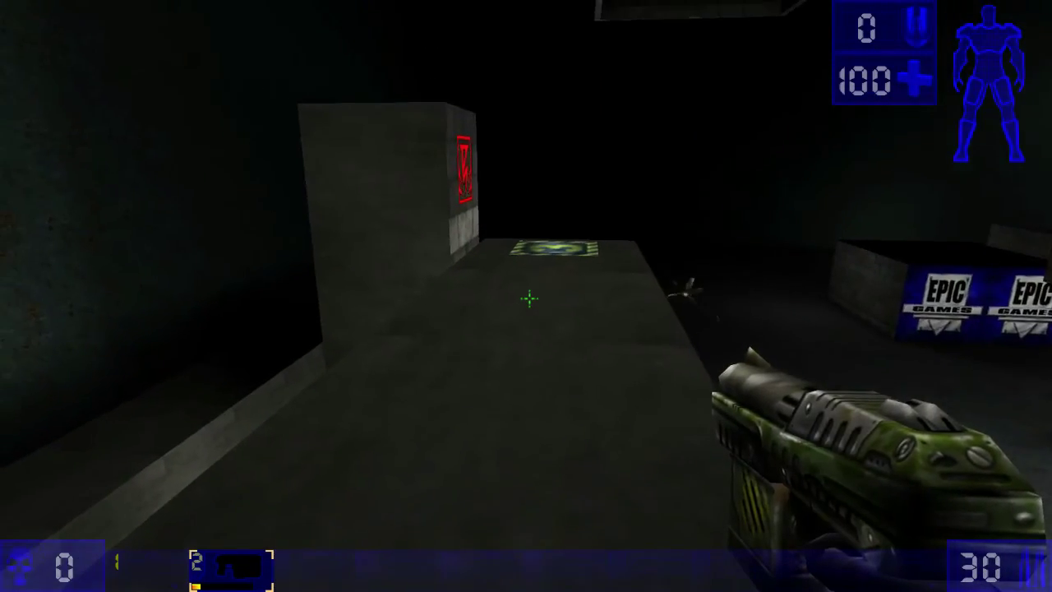
key(w)
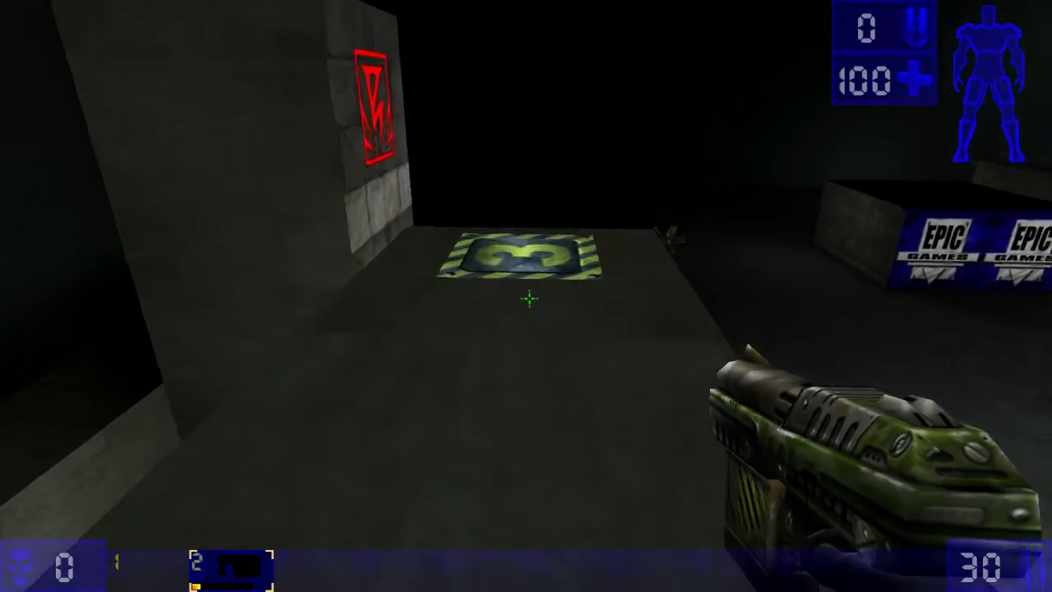
key(w)
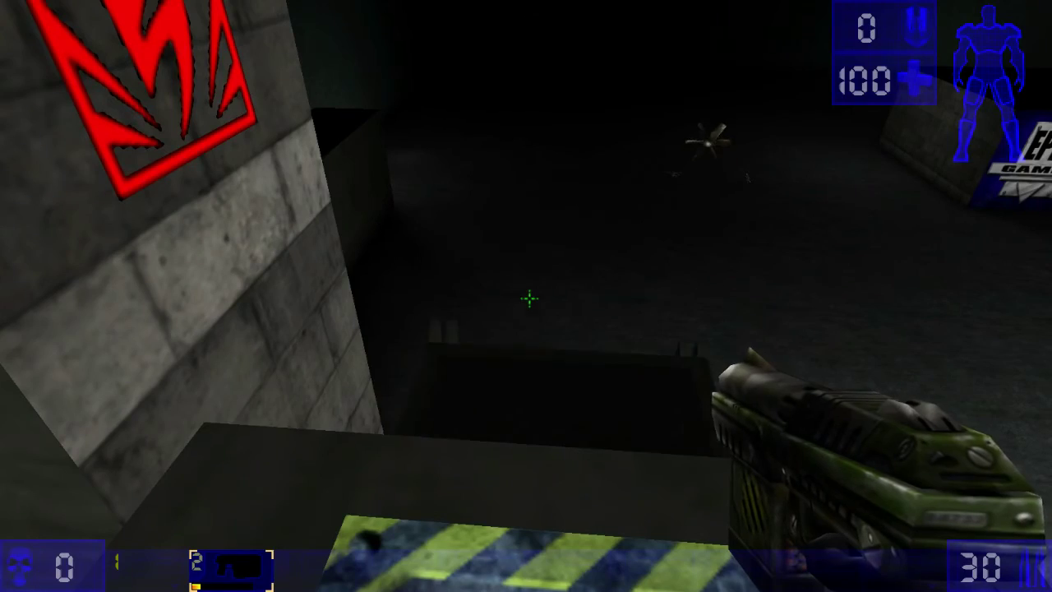
Board the elevator beside plate 3, ride it down by walking into the red emblem on the pillar, and step off
key(w)
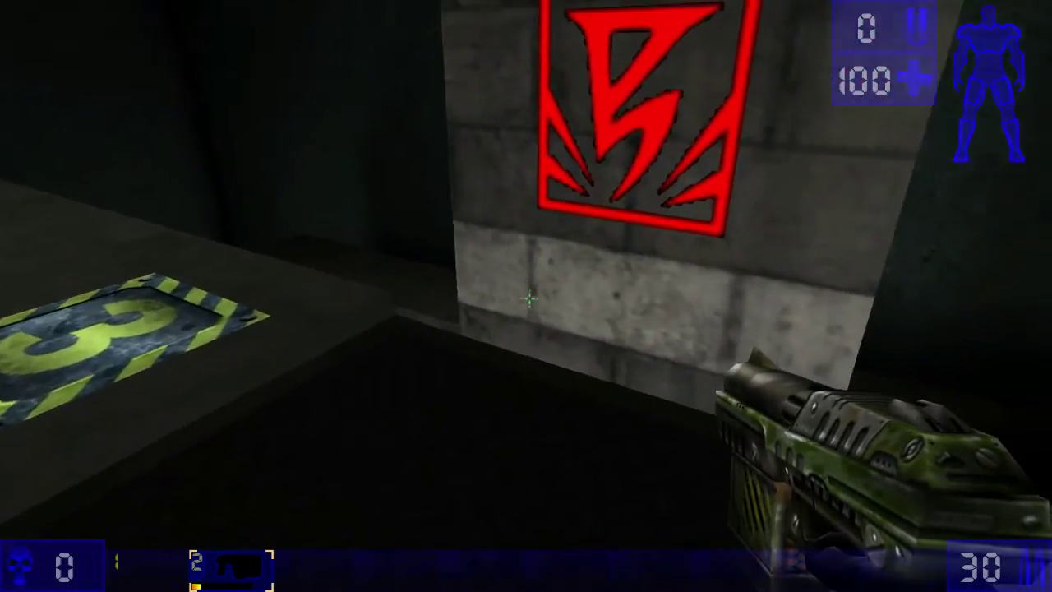
key(w)
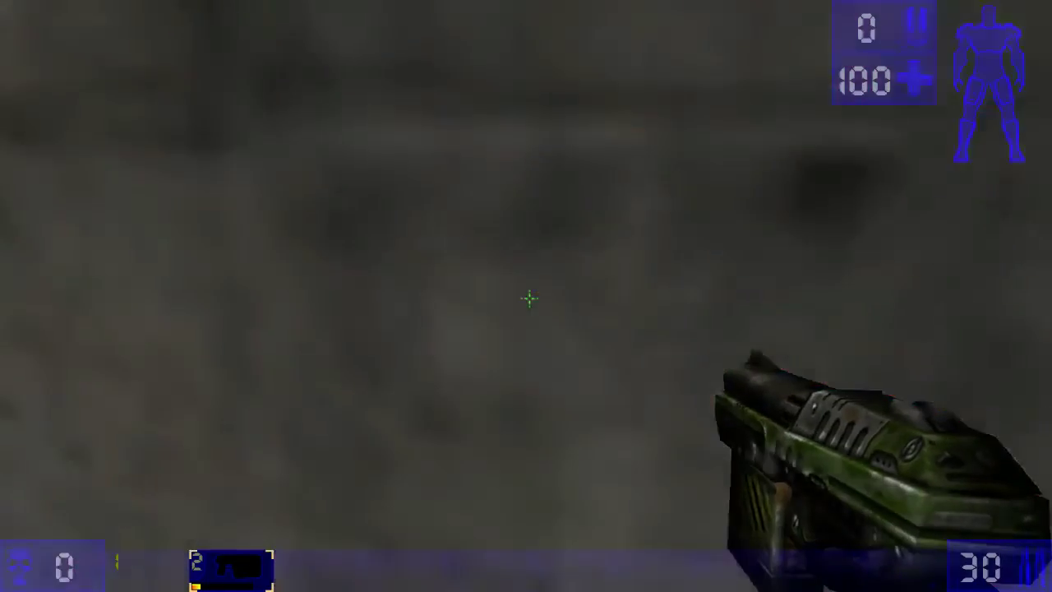
key(w)
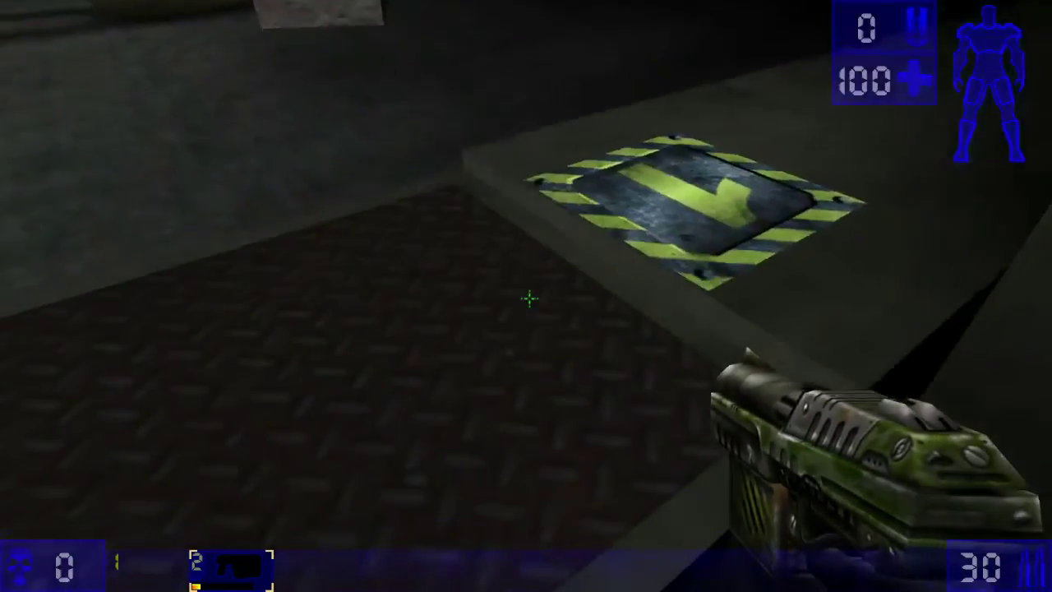
key(a)
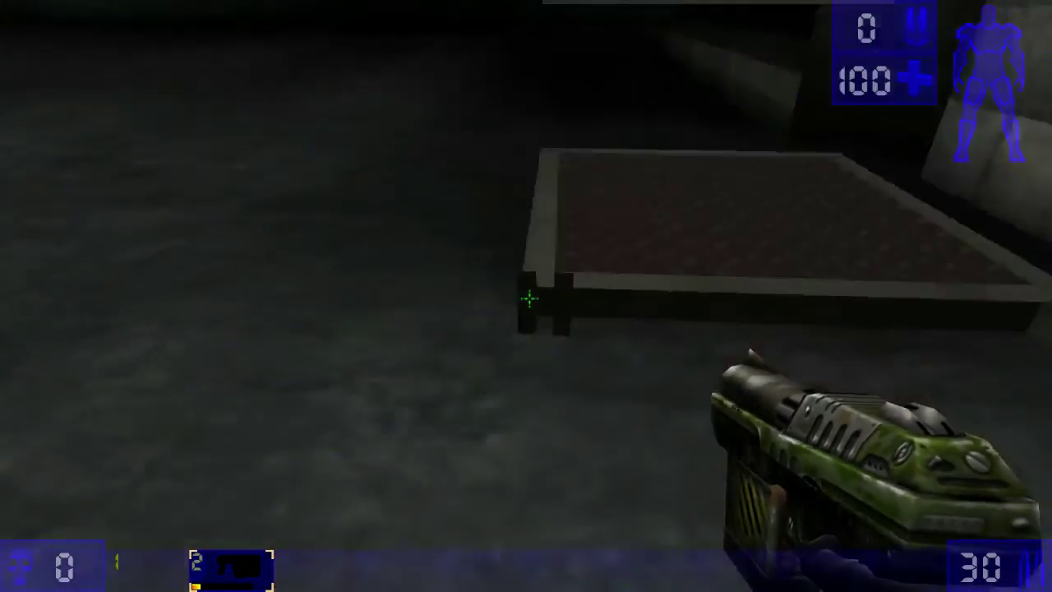
Examine the elevator platform, its pillar and the stops above it from several angles at ground level
key(s)
key(a)
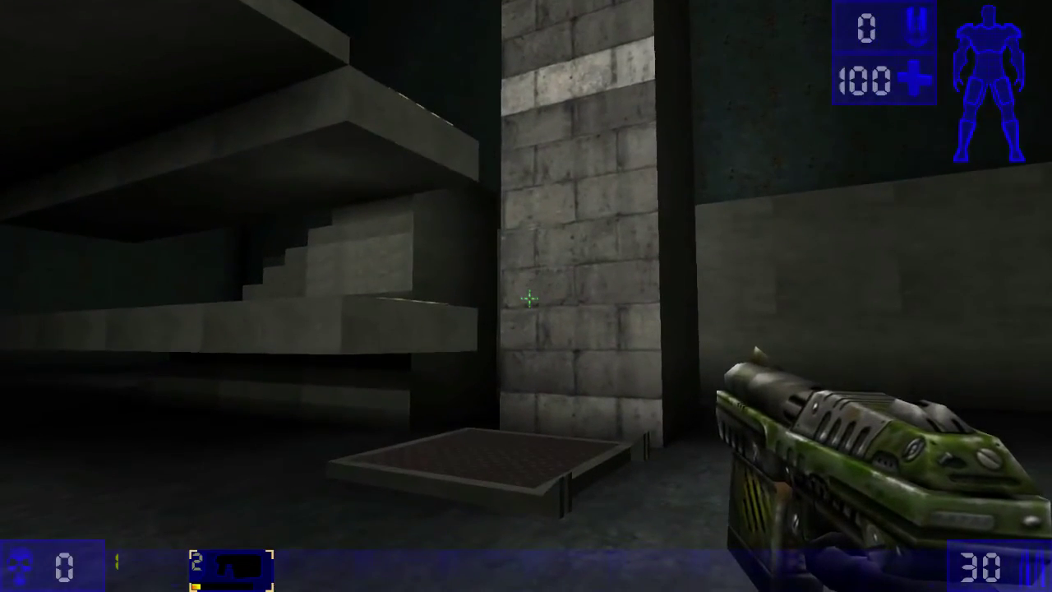
key(w)
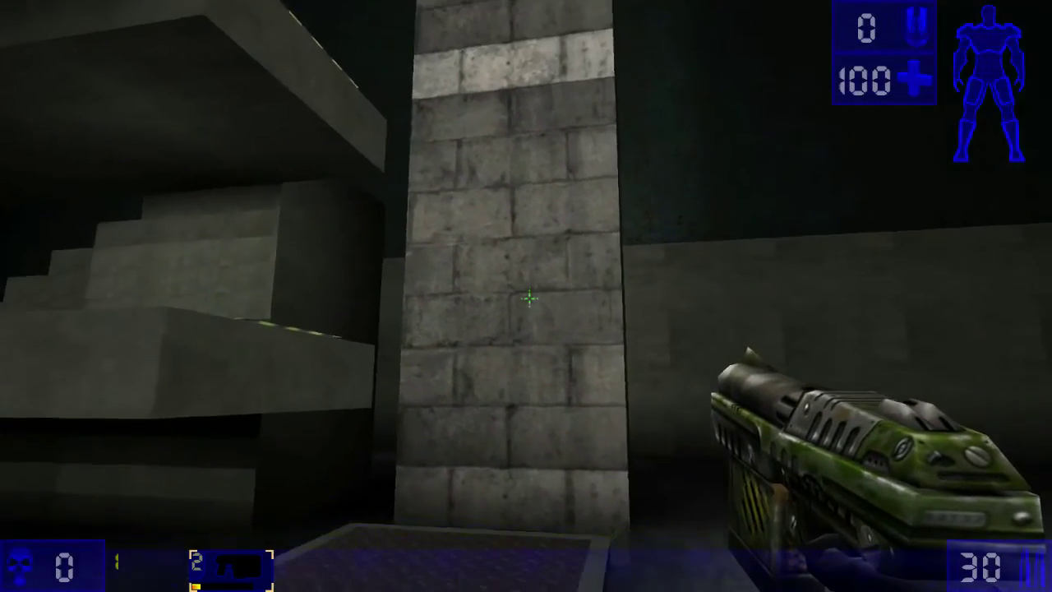
key(d)
key(a)
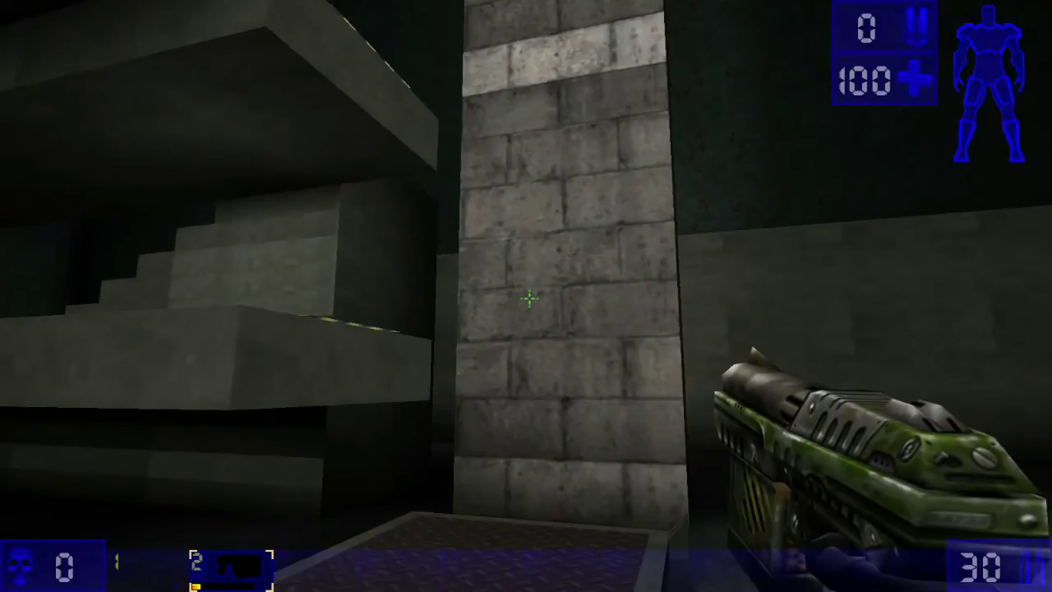
key(Page_Up)
key(Page_Down)
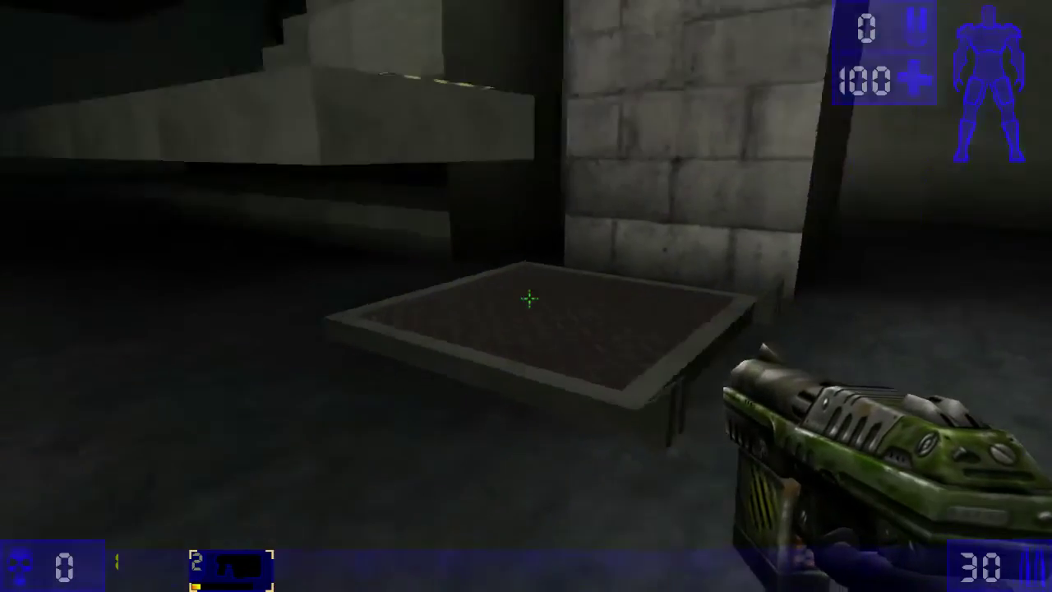
key(w)
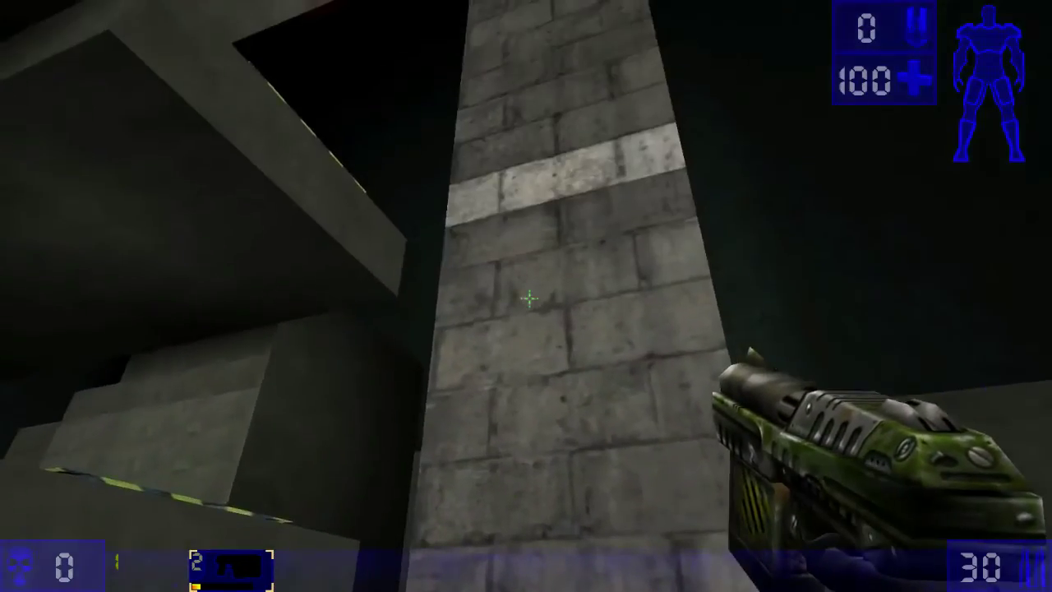
key(Page_Down)
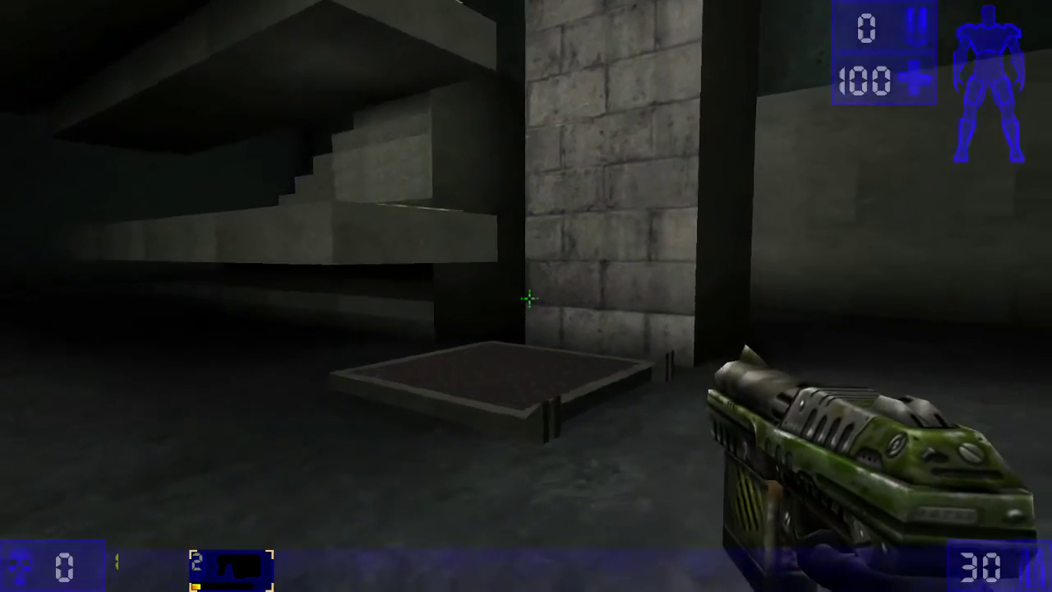
key(w)
key(d)
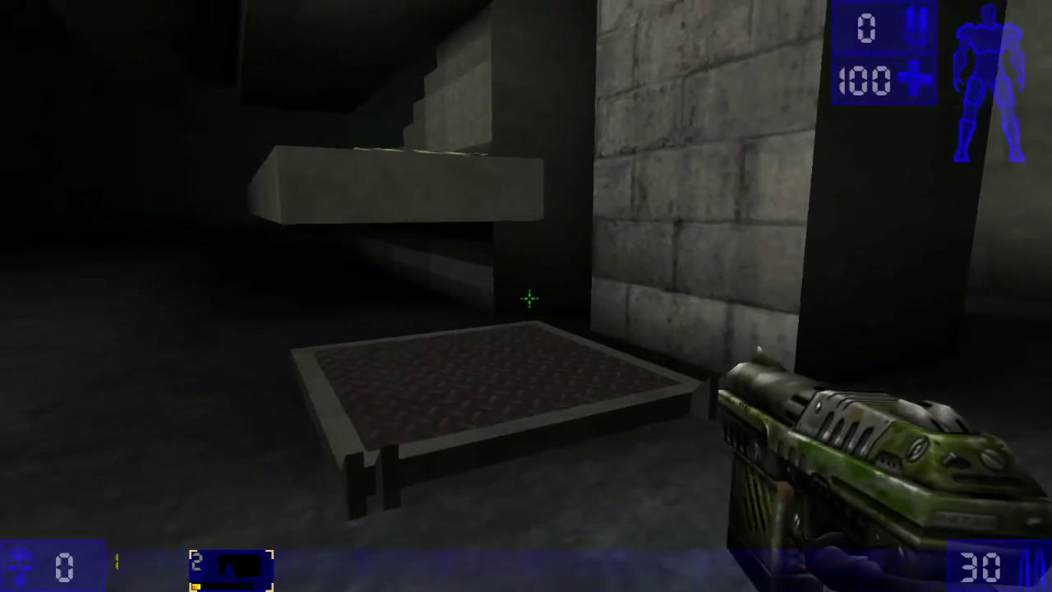
key(d)
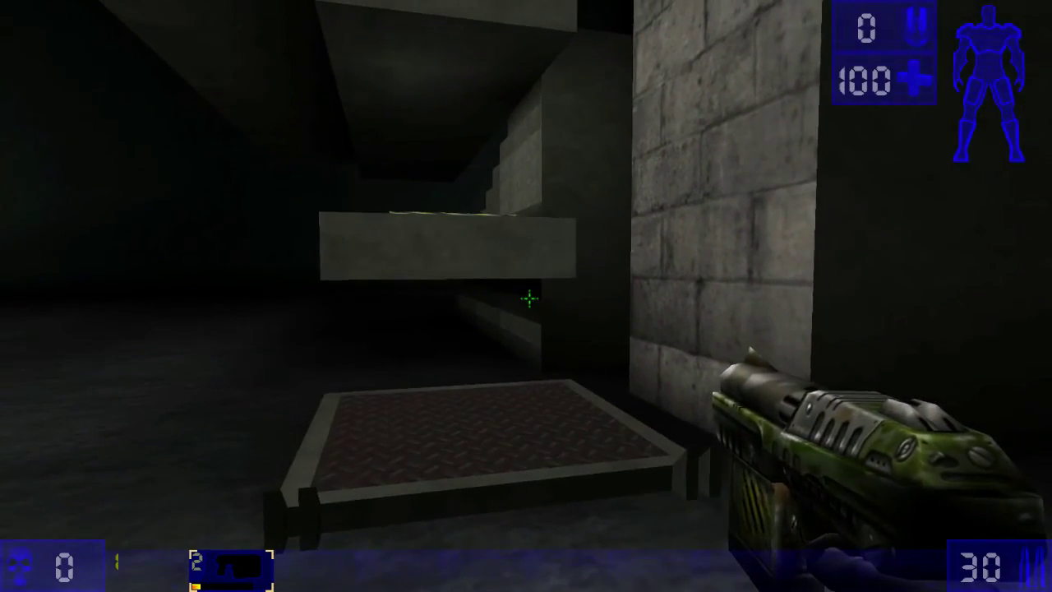
key(a)
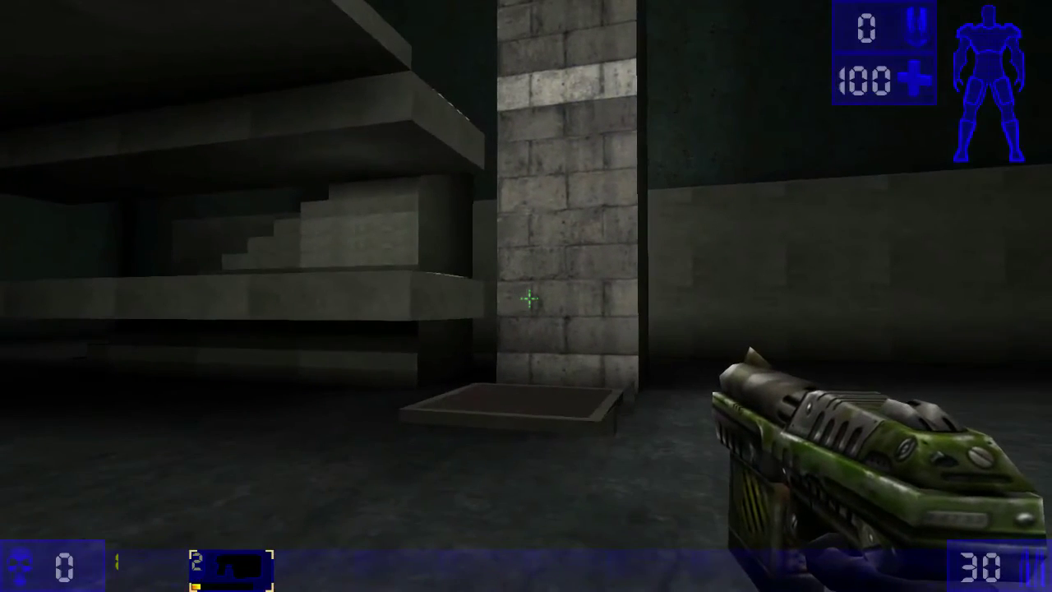
key(Page_Down)
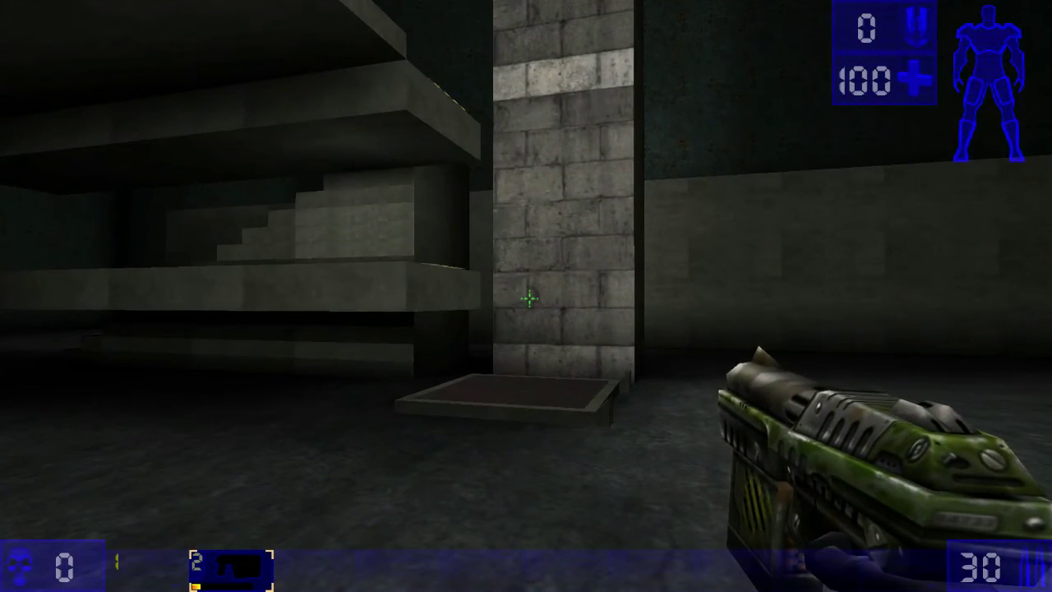